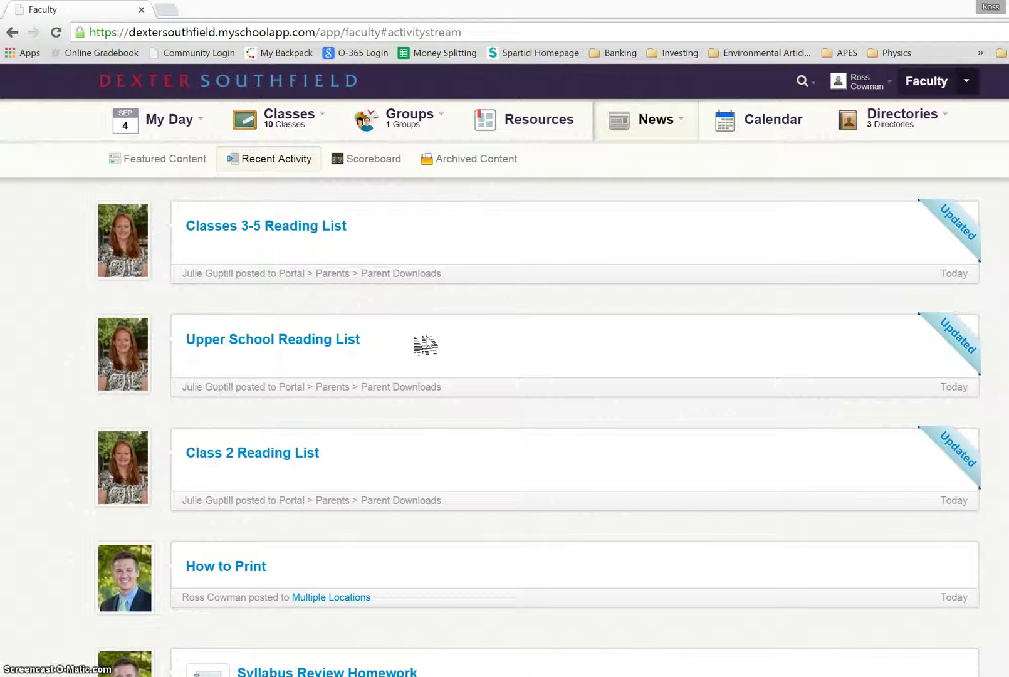
- Open the topics of the first listed Science-Grade 8 - 1 class
mouse_move(311, 130)
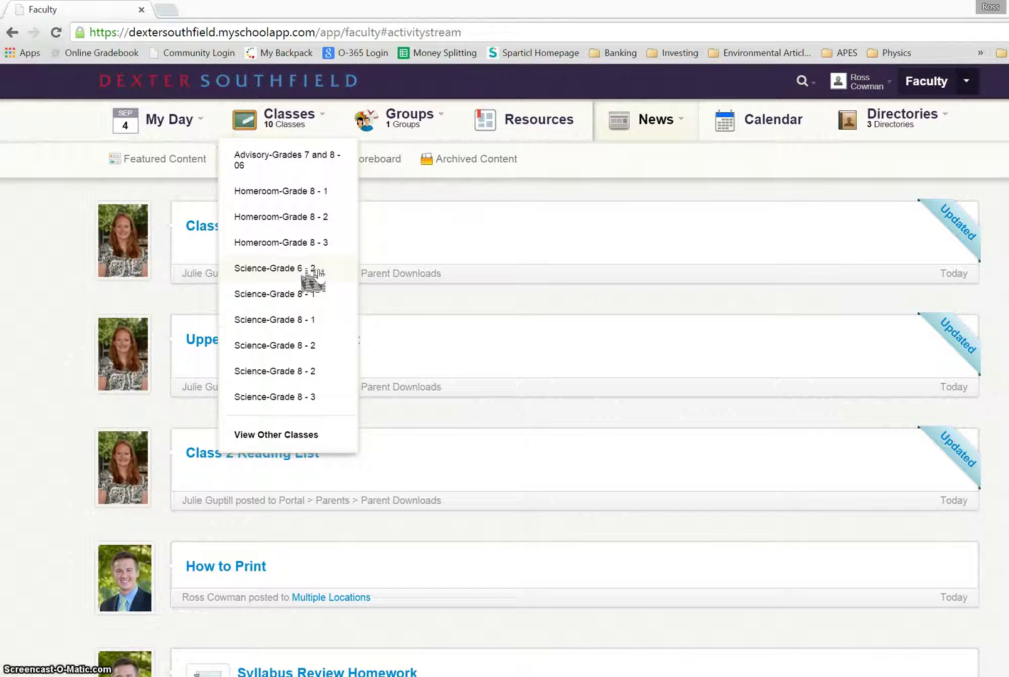
click(292, 300)
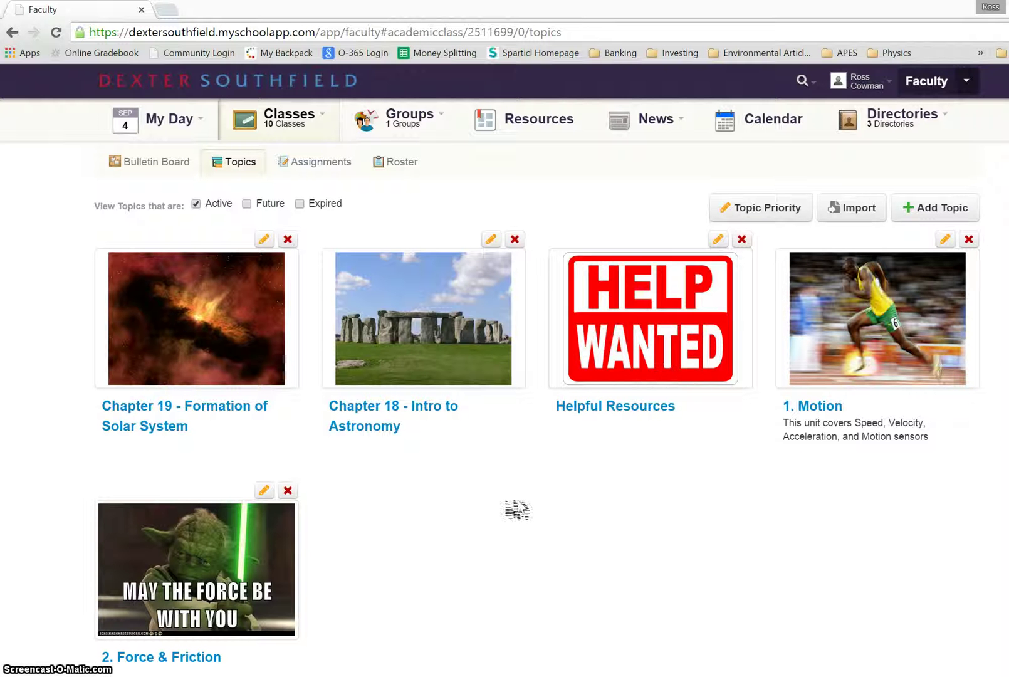
- Examine the downloads, link and embedded videos in the Chapter 18 - Intro to Astronomy topic, and return to the class topics
click(380, 428)
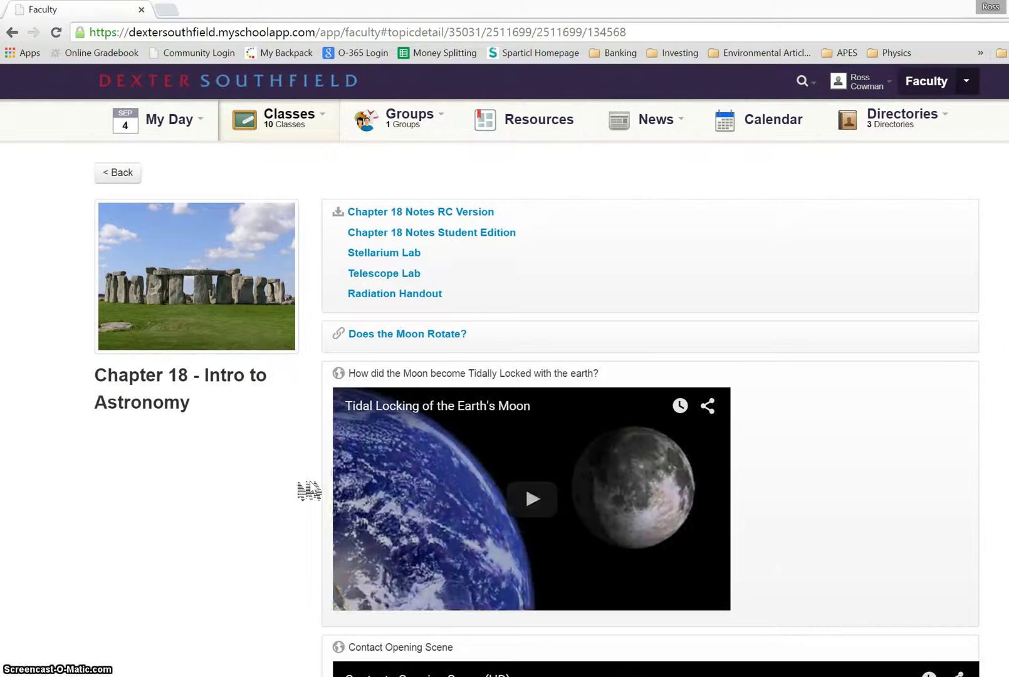
scroll(524, 481, down, 1)
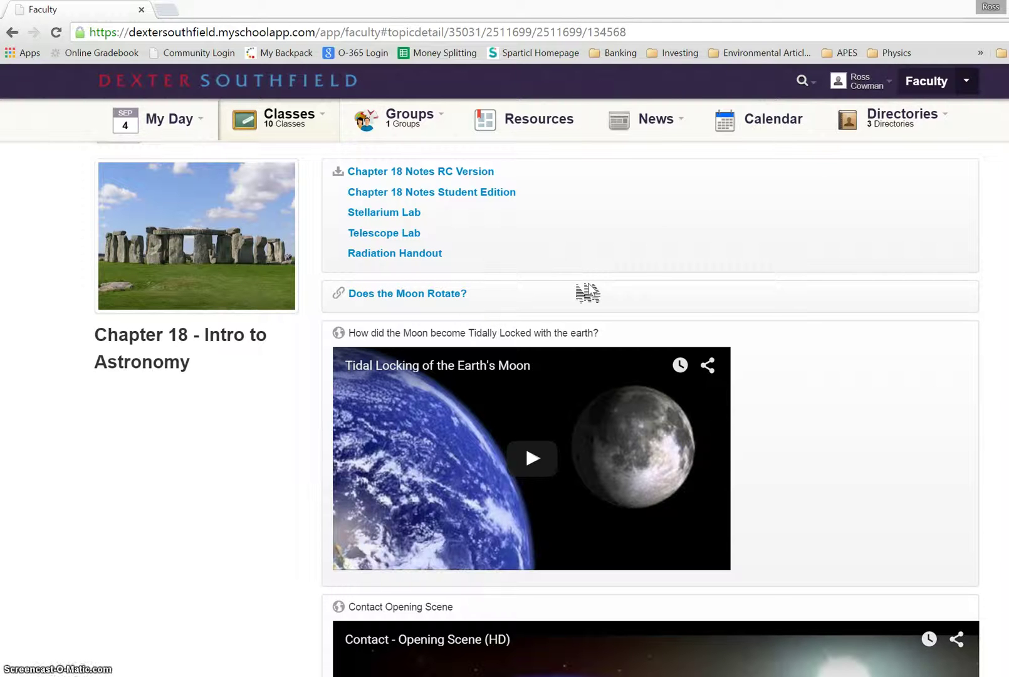
scroll(38, 422, down, 2)
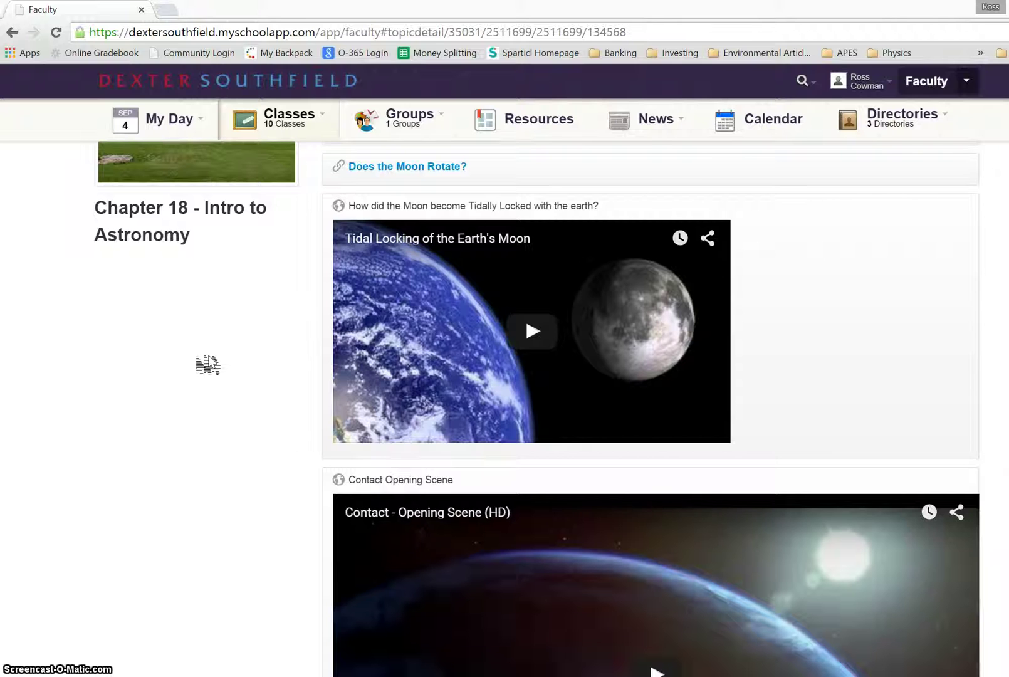
scroll(652, 408, down, 7)
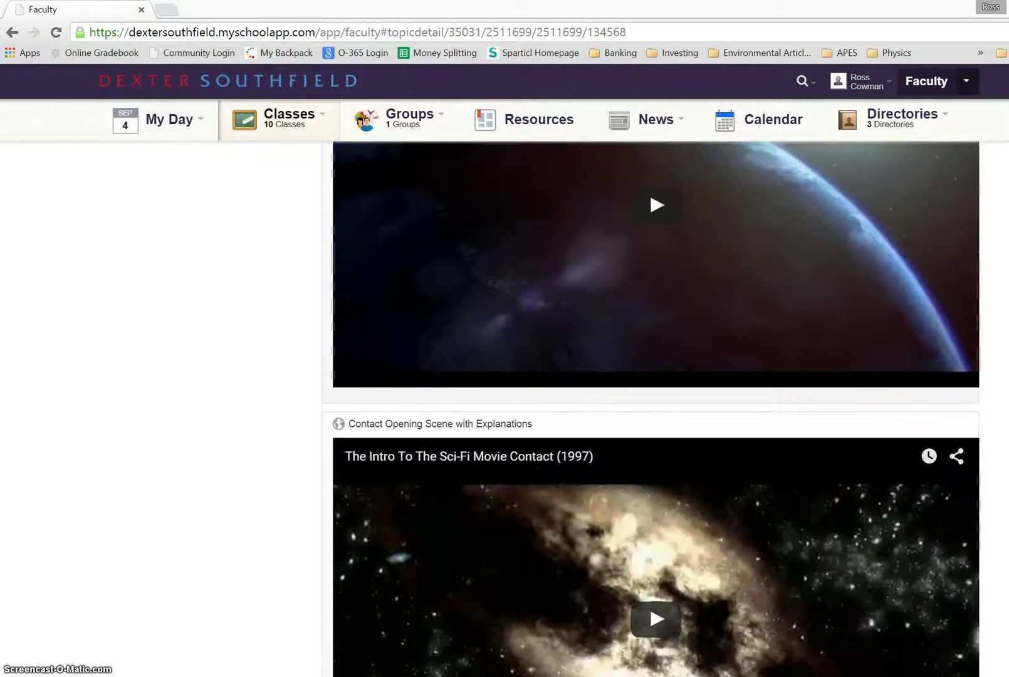
scroll(652, 408, up, 3)
scroll(123, 389, up, 6)
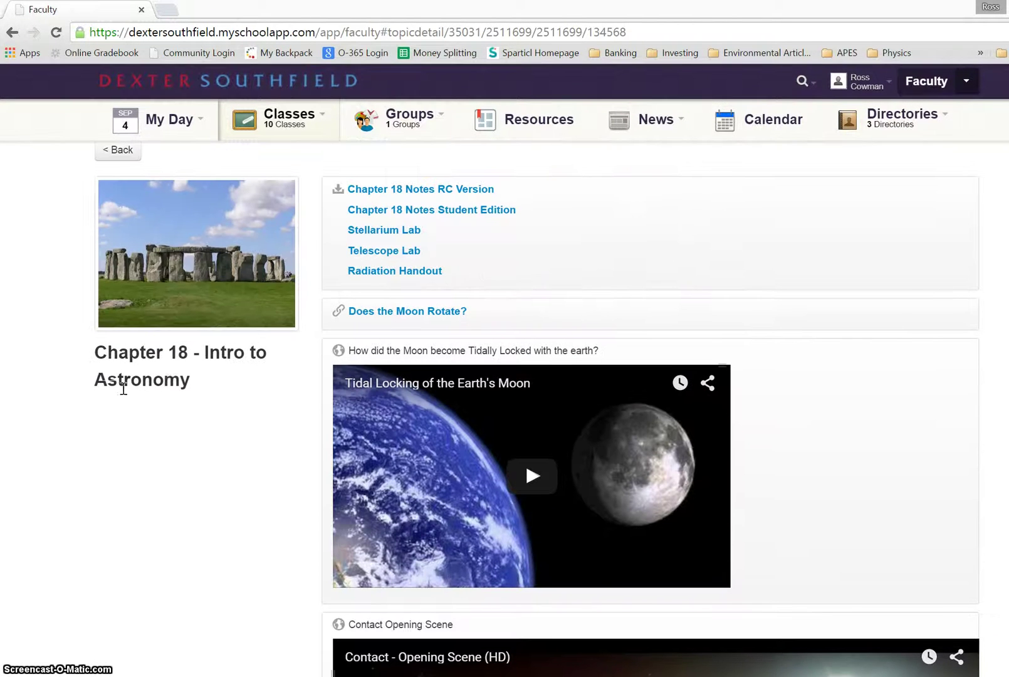
click(123, 153)
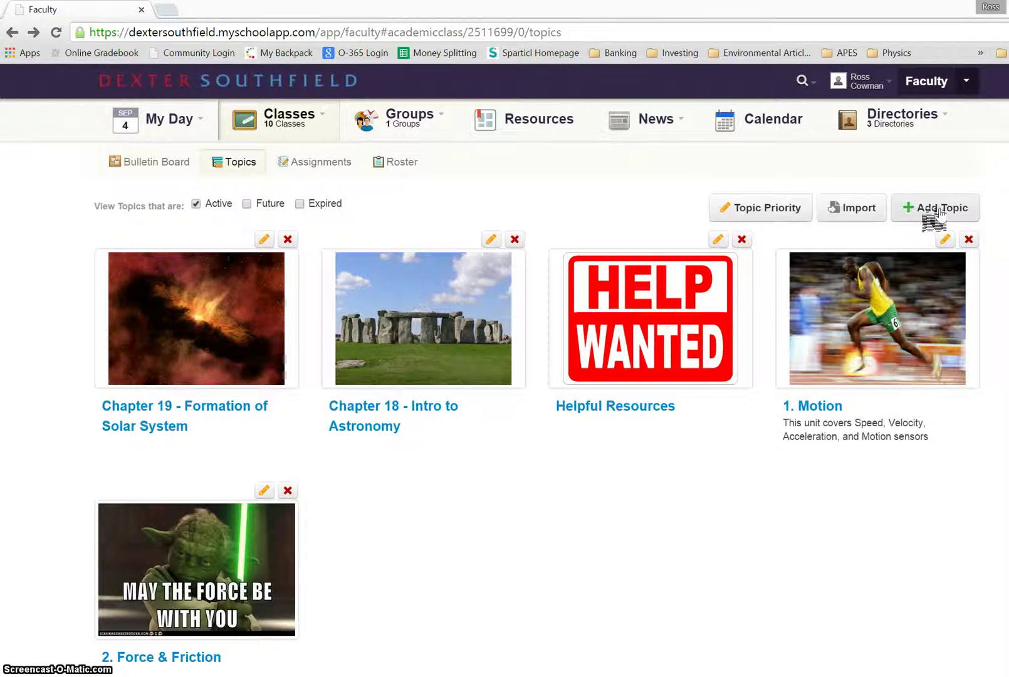
- Start a new topic titled "Test Topic" with the detail page layout that has a narrow left column and a wide right column
click(936, 213)
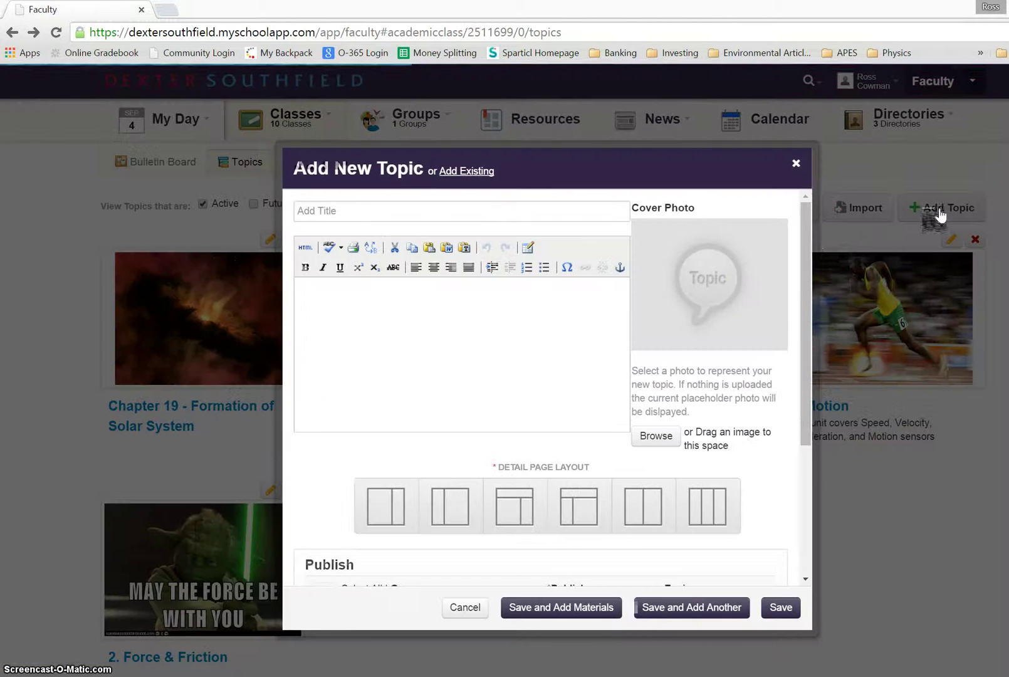
click(526, 165)
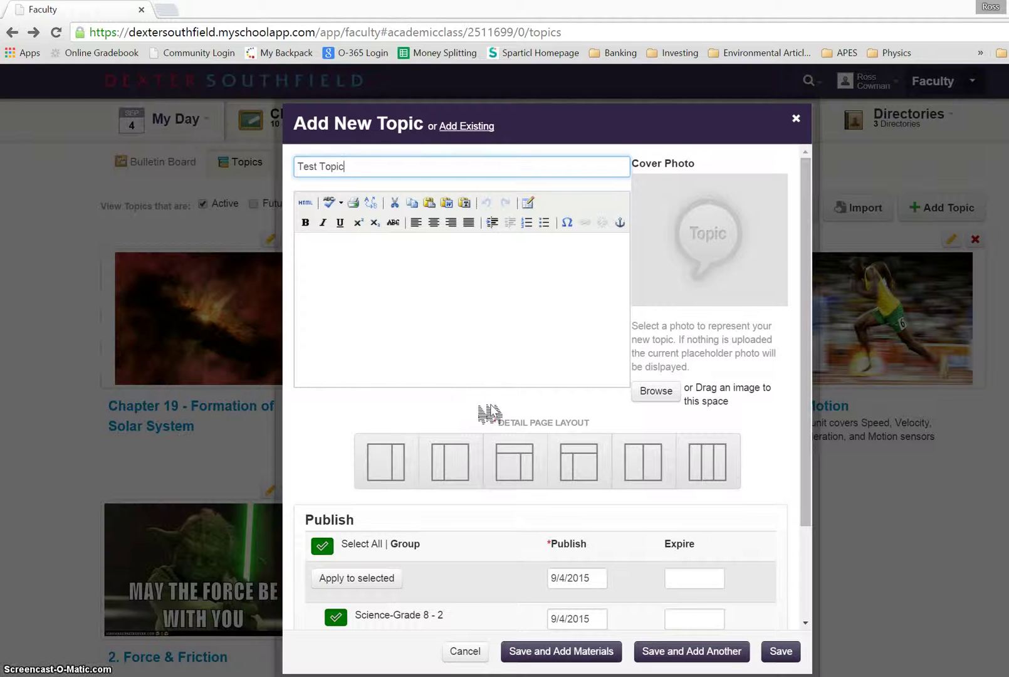
click(453, 471)
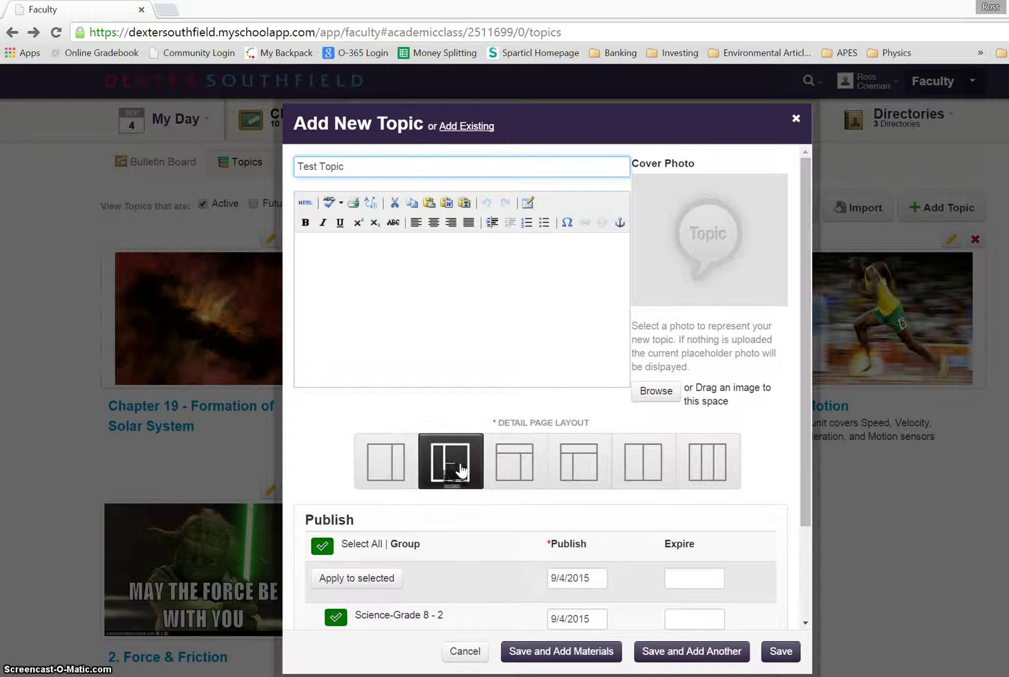
- Examine which Advisory and Science classes the topic can additionally be published to, and leave the selection without applying anything
scroll(817, 411, down, 2)
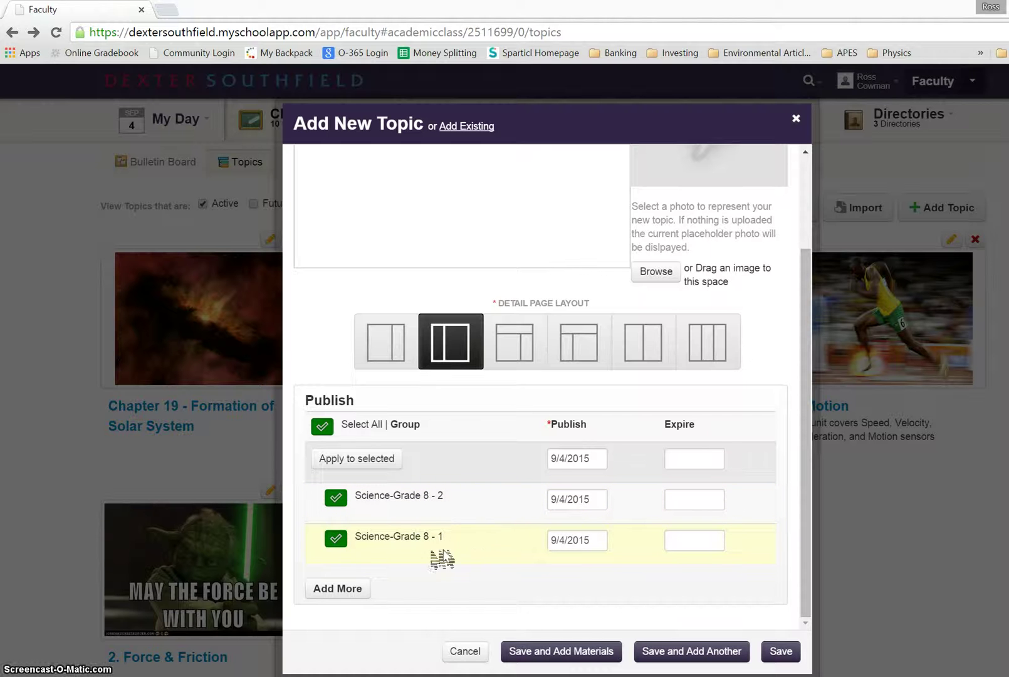
click(338, 590)
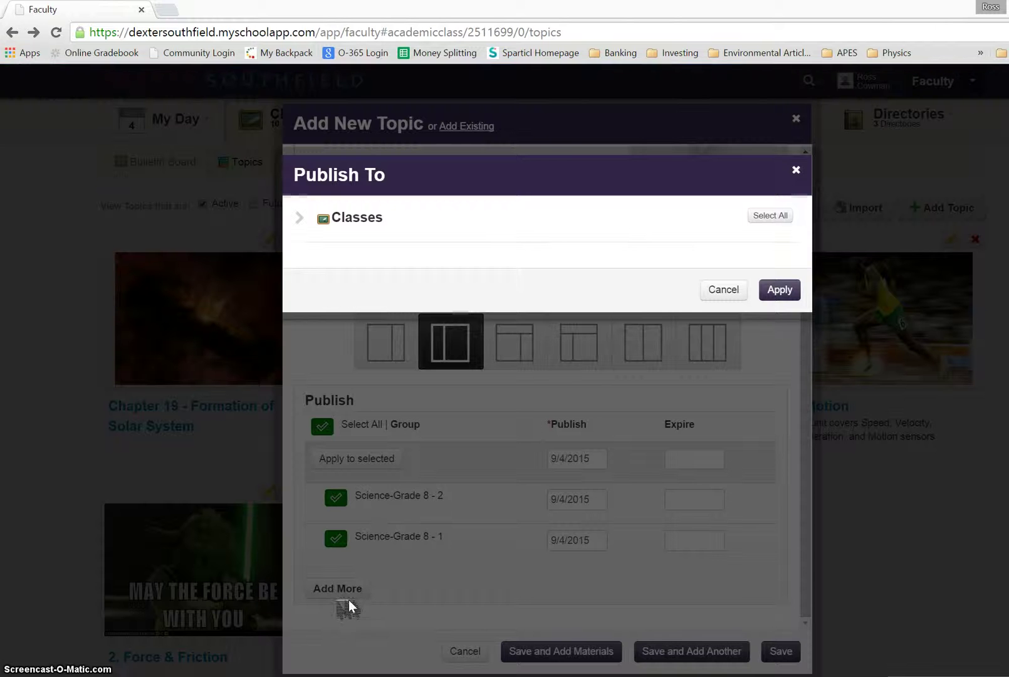
click(300, 218)
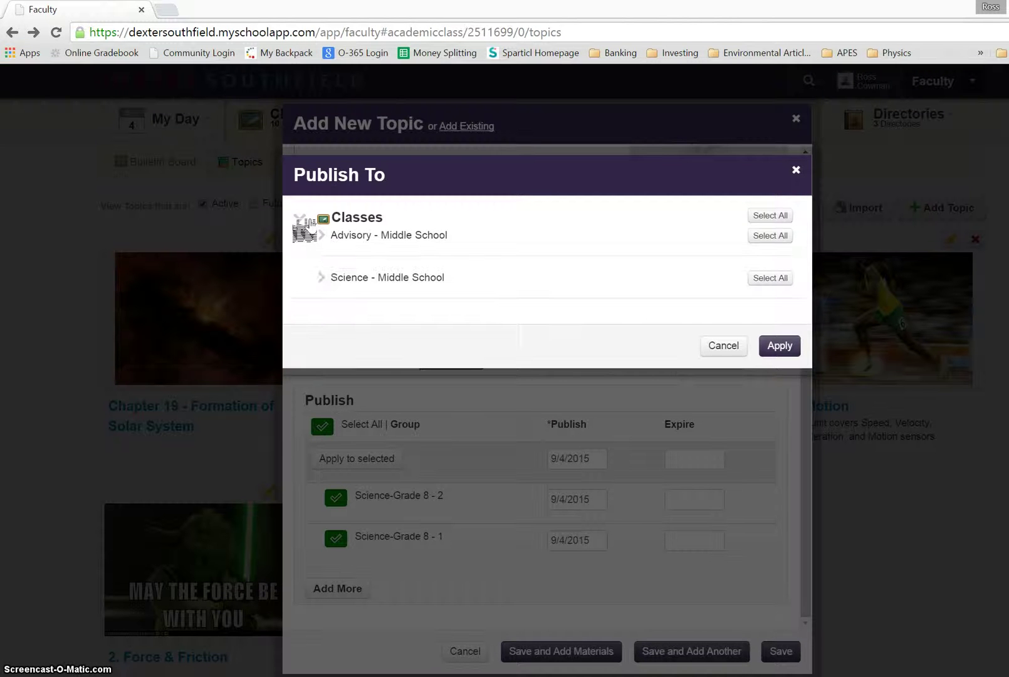
click(322, 278)
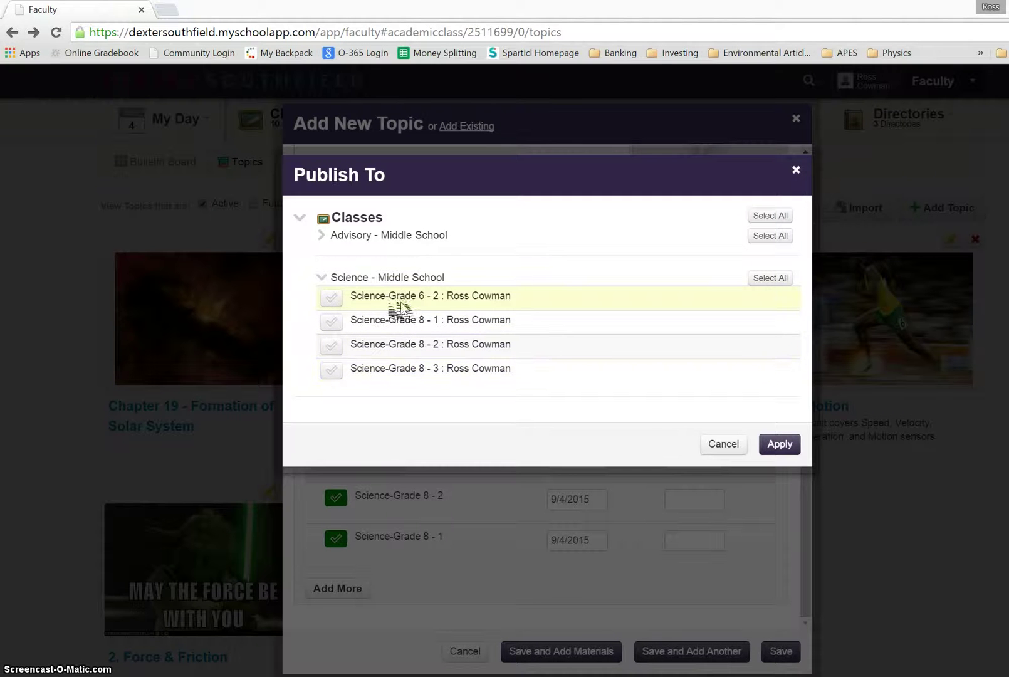
click(332, 239)
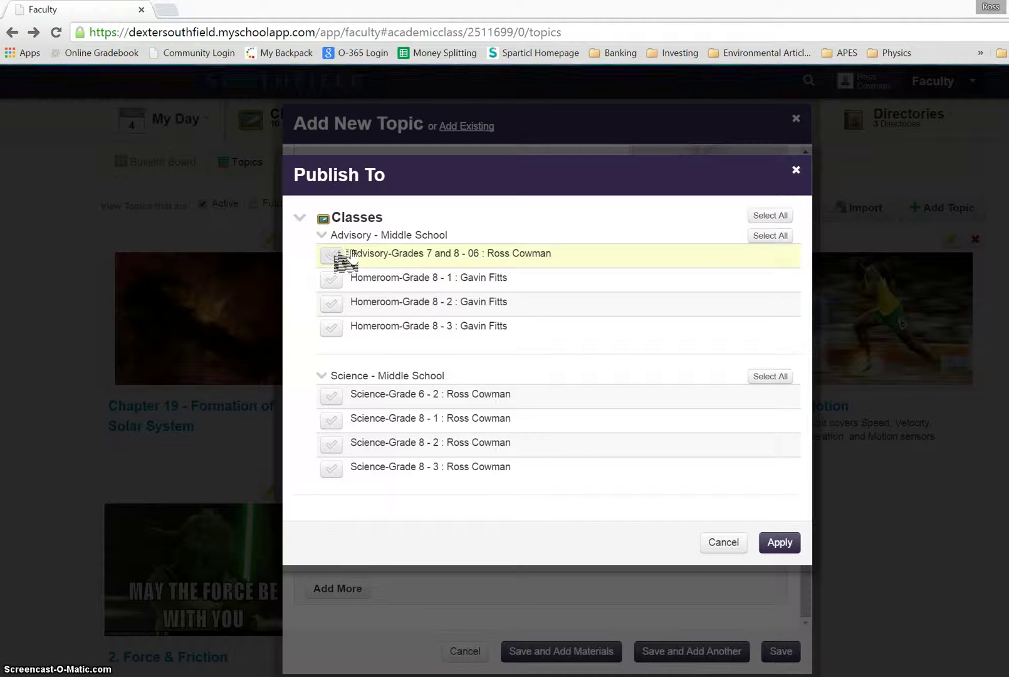
click(723, 543)
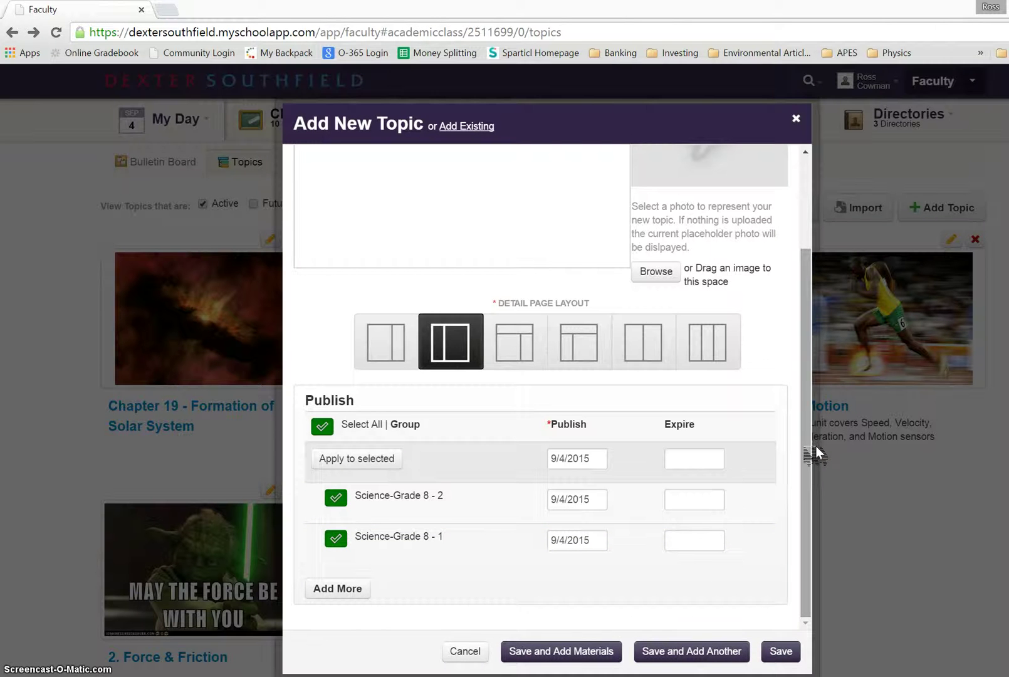
- Save the topic to start adding materials, and place a Cover Image block in the layout's narrow left column
click(578, 652)
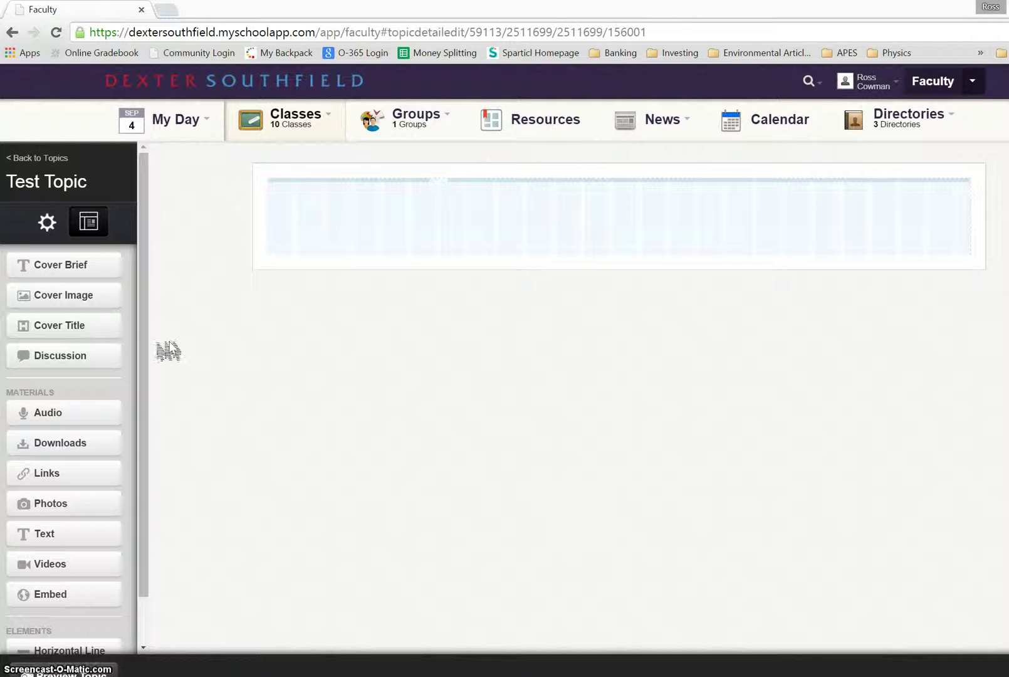
mouse_move(66, 300)
mouse_down()
mouse_move(164, 282)
mouse_move(75, 301)
mouse_up()
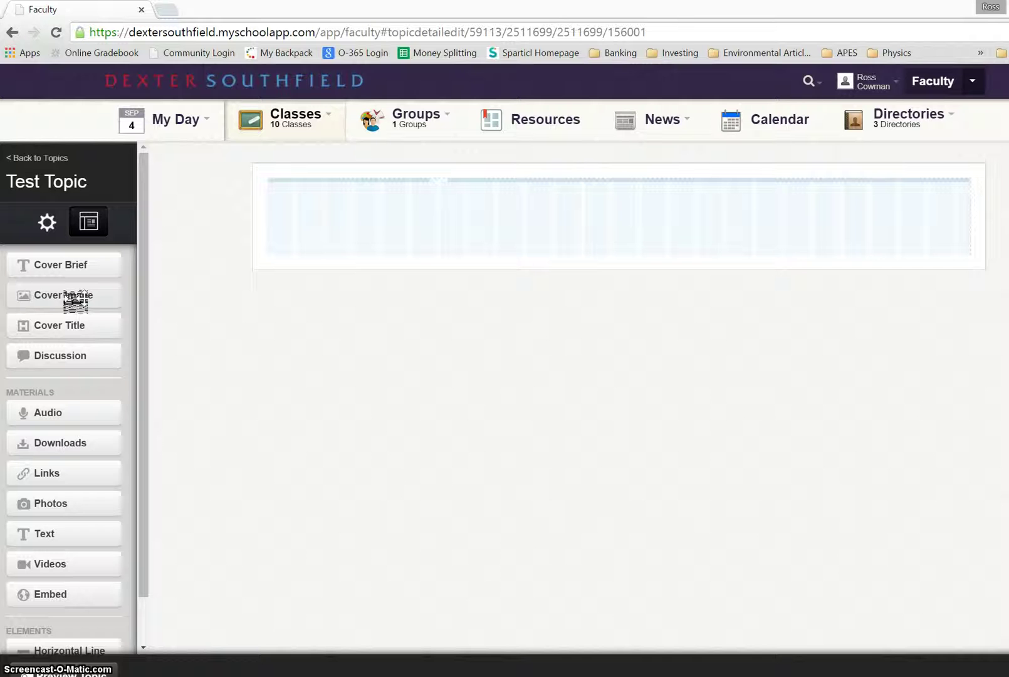
drag(75, 301, 349, 208)
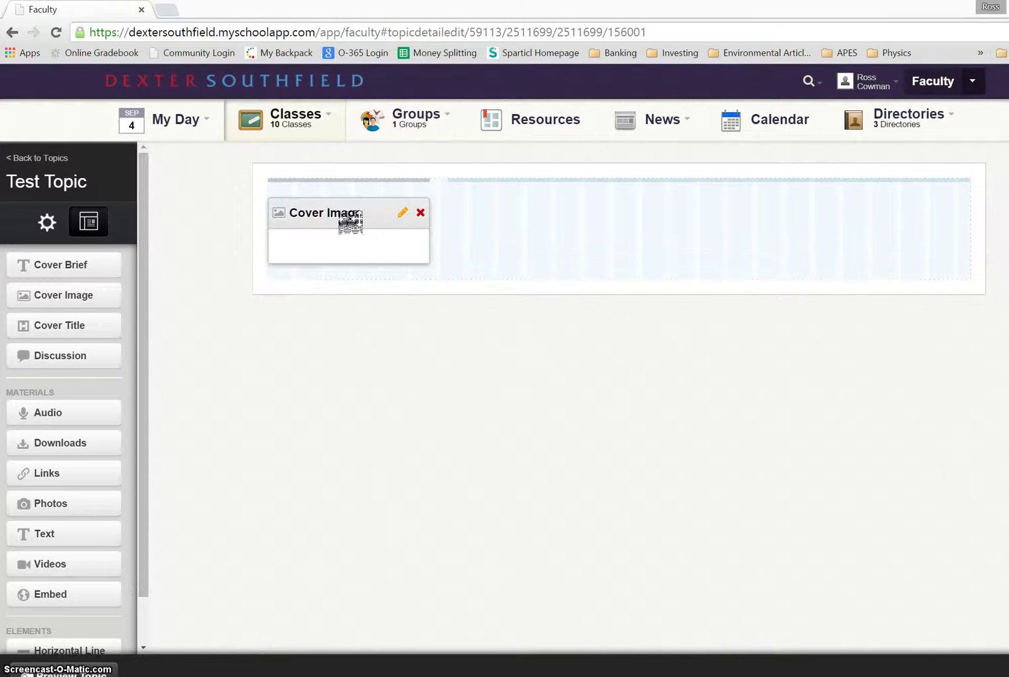
- Place a Cover Title block above the Cover Image in the narrow left column
drag(181, 314, 356, 378)
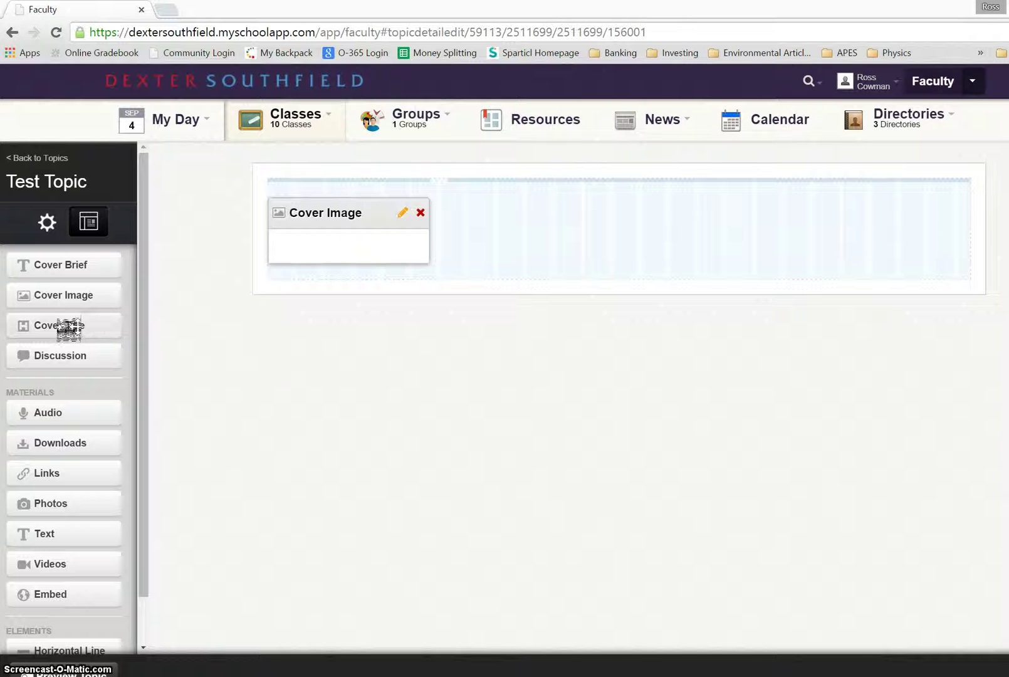
drag(68, 327, 506, 292)
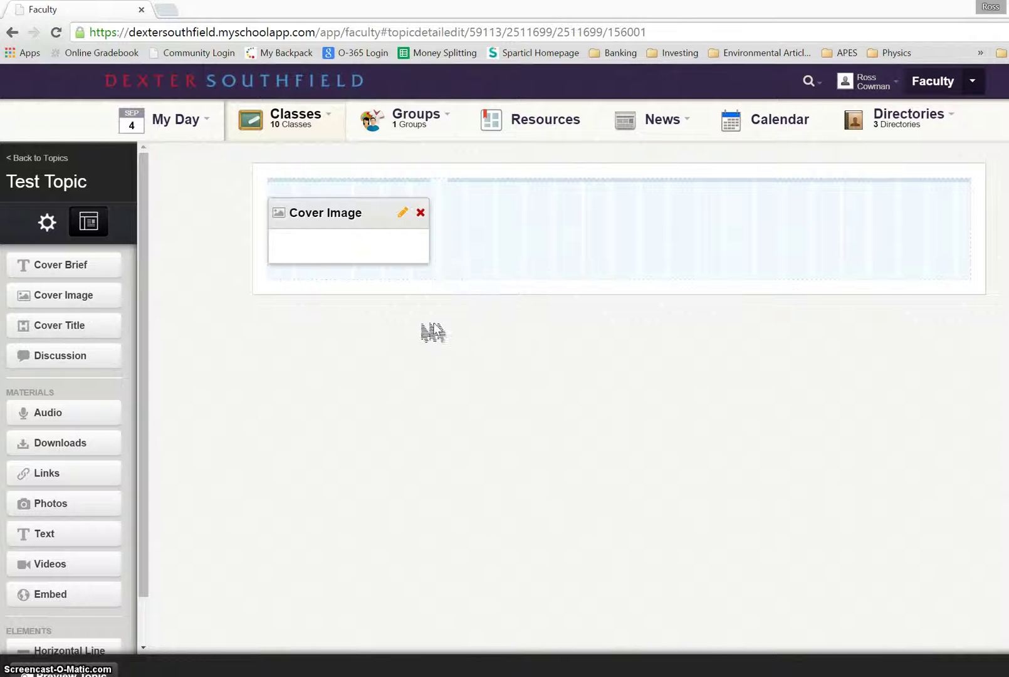
drag(75, 328, 343, 212)
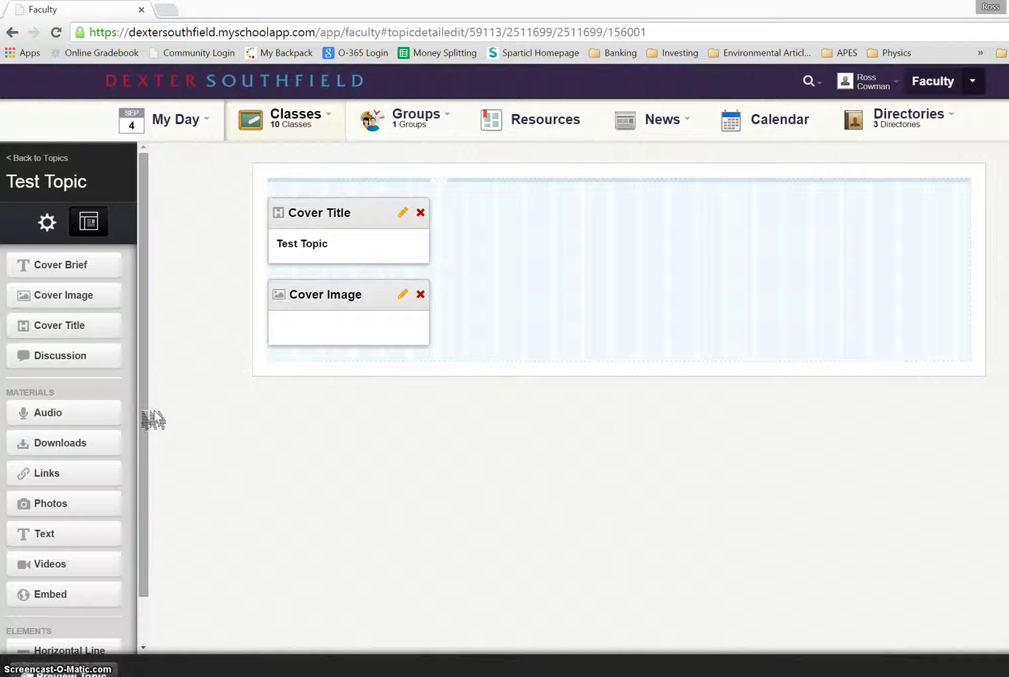
- Add a Downloads block to the wide right column and choose the Lab_Density Rubric Word document as its file
scroll(153, 419, down, 2)
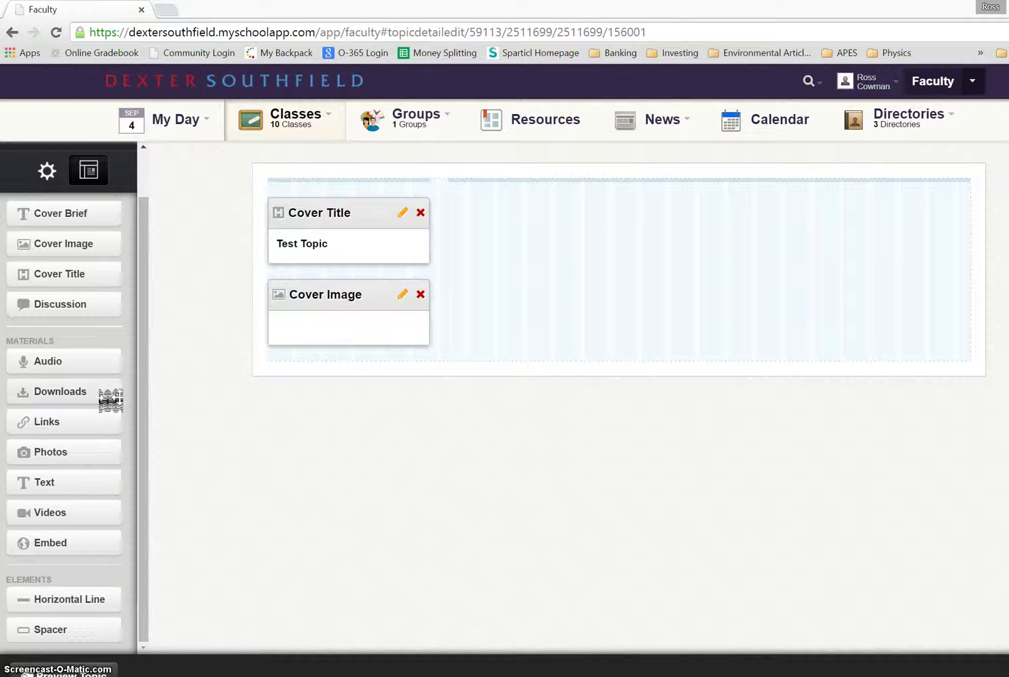
drag(16, 400, 568, 210)
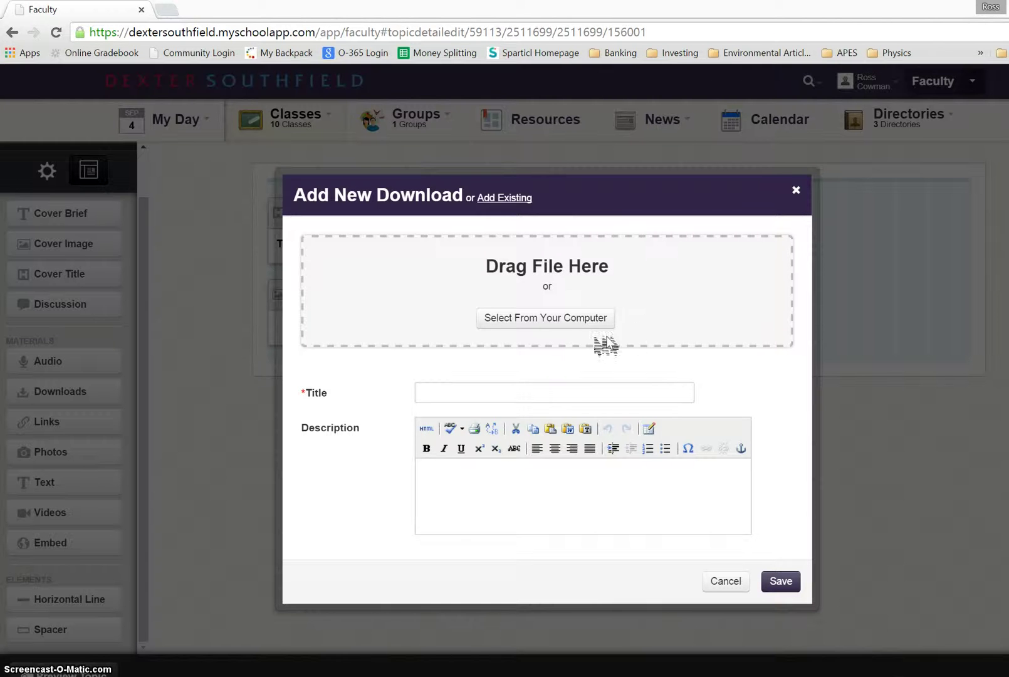
click(564, 321)
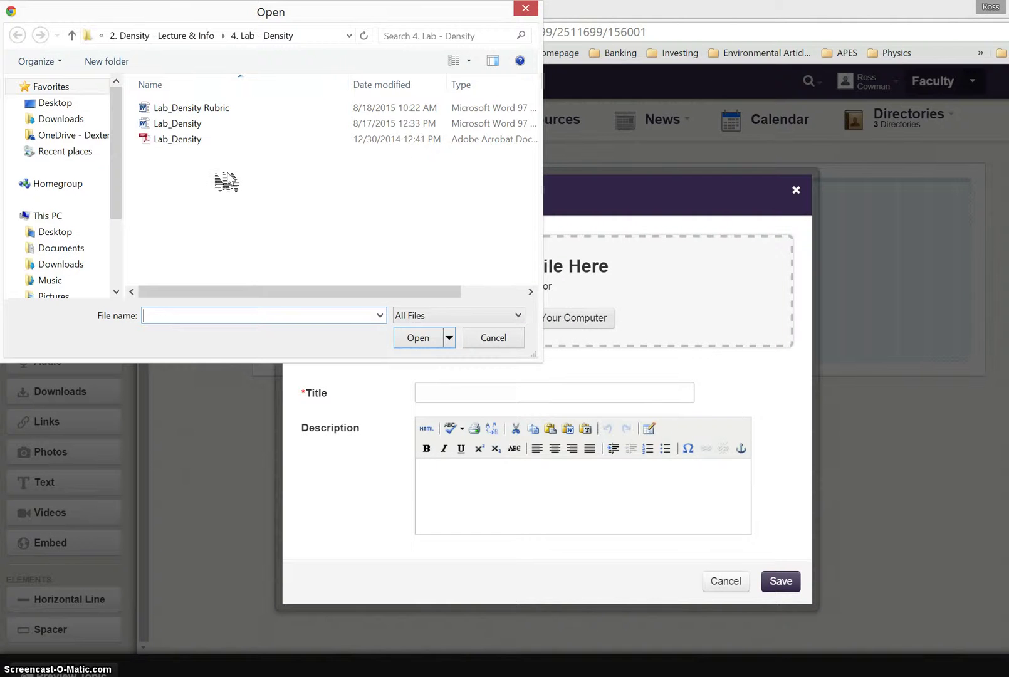
click(213, 109)
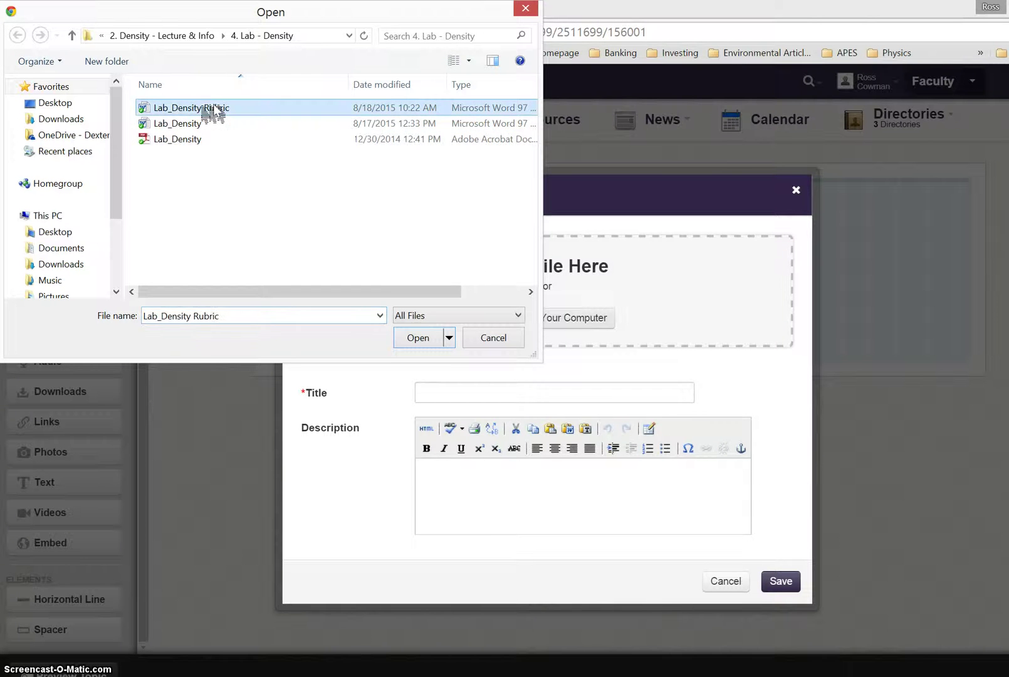
click(420, 338)
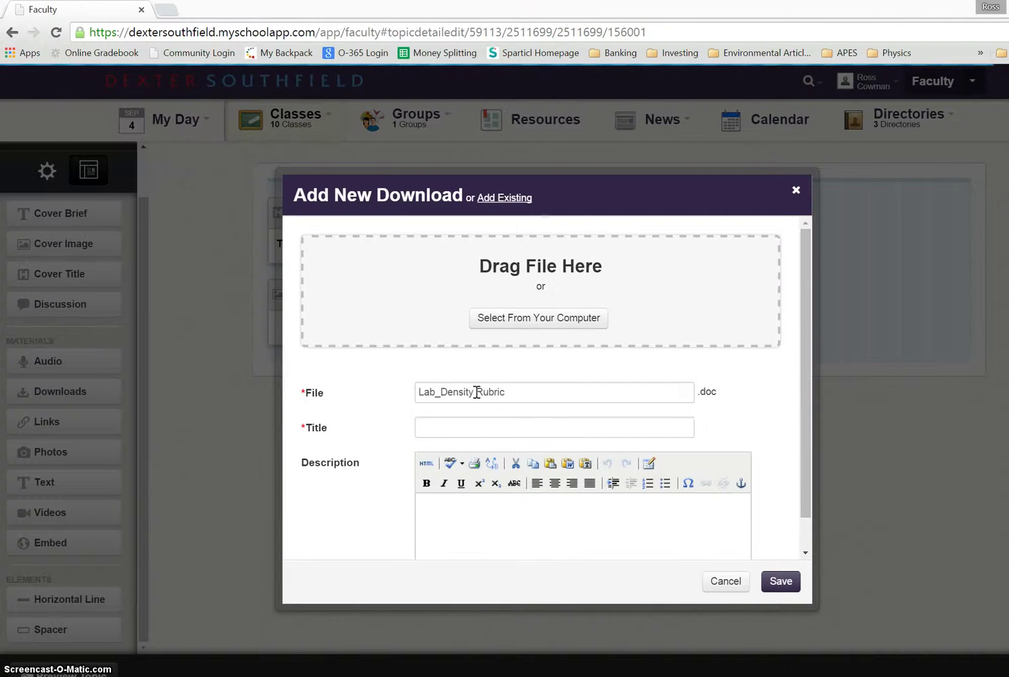
- Copy the file name into the download's title as "Lab_Density Rubric" and save the download
triple_click(538, 392)
key(ctrl+c)
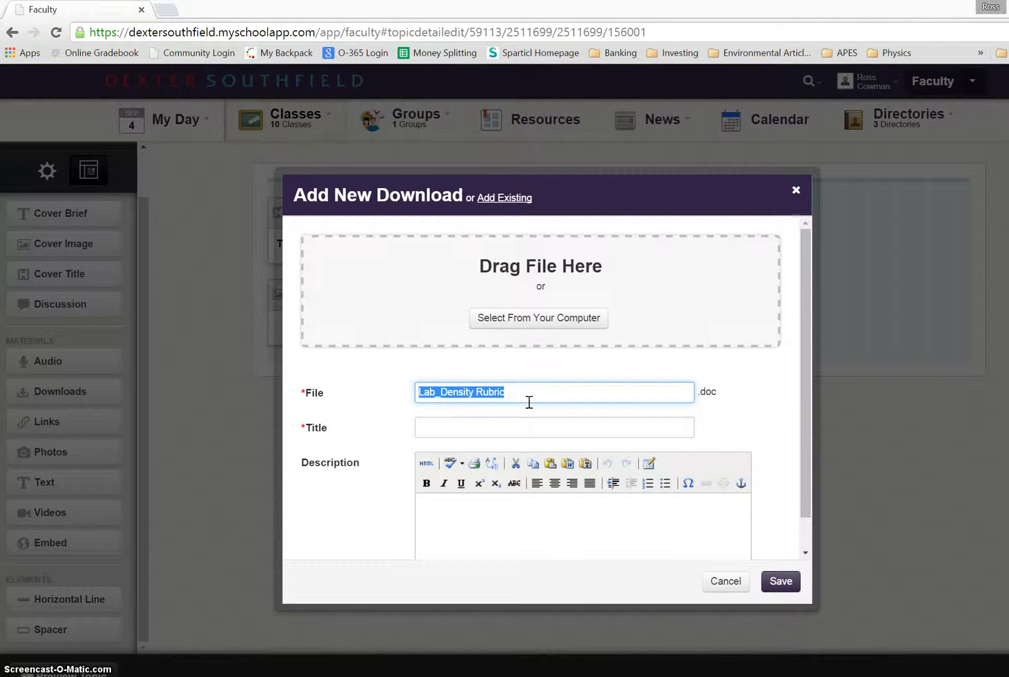
click(491, 430)
key(ctrl+v)
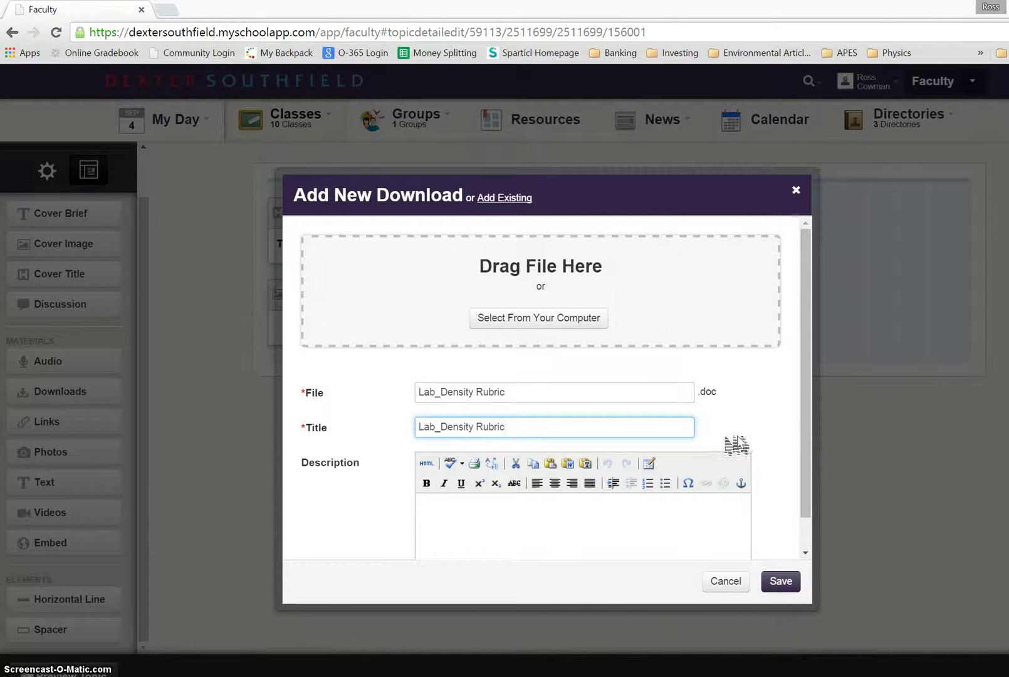
drag(817, 441, 811, 533)
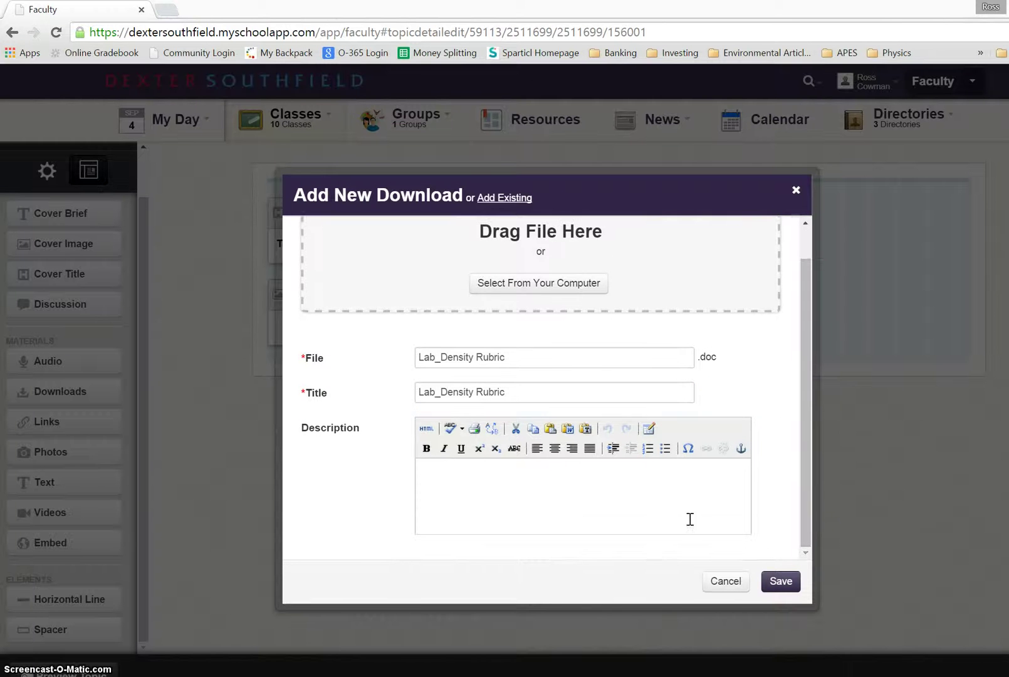
click(795, 581)
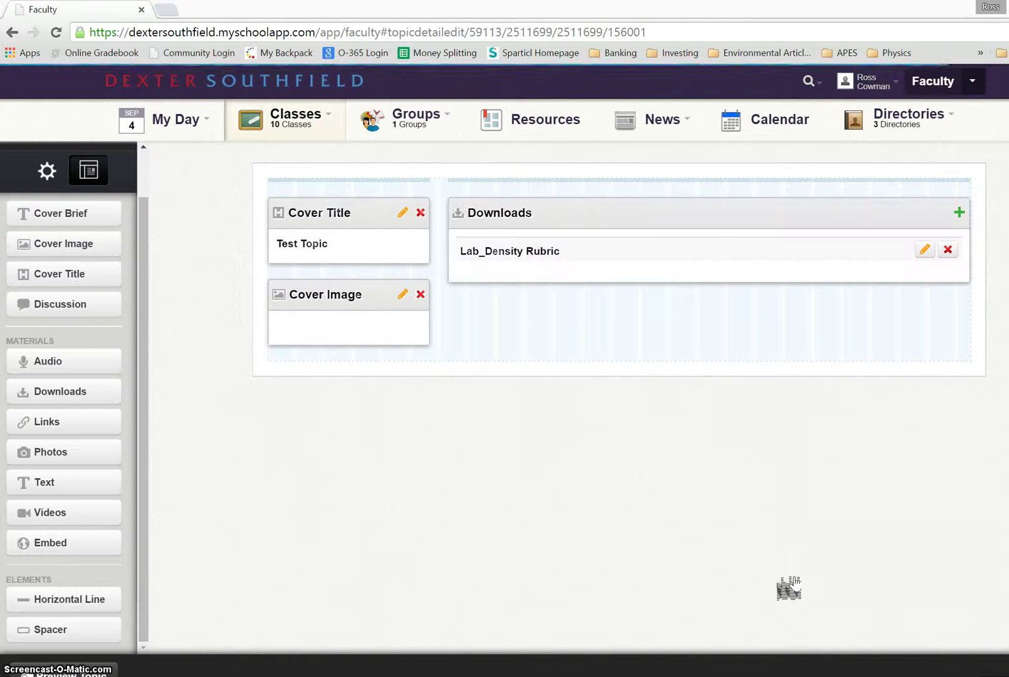
- Open the form for another file in the Downloads block and dismiss it without saving
click(960, 213)
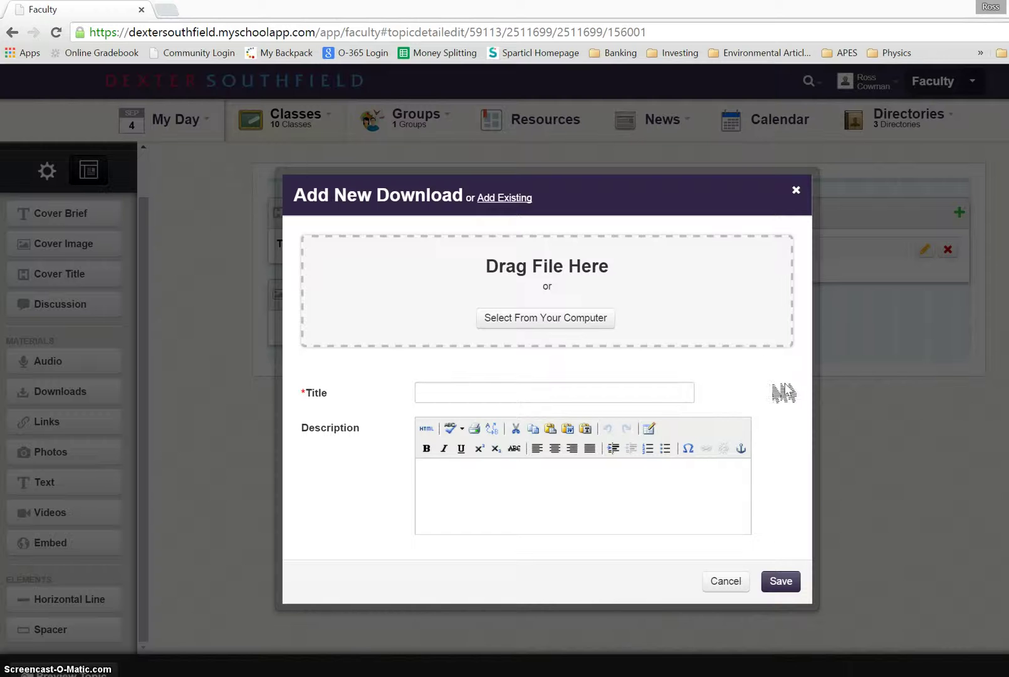
click(727, 582)
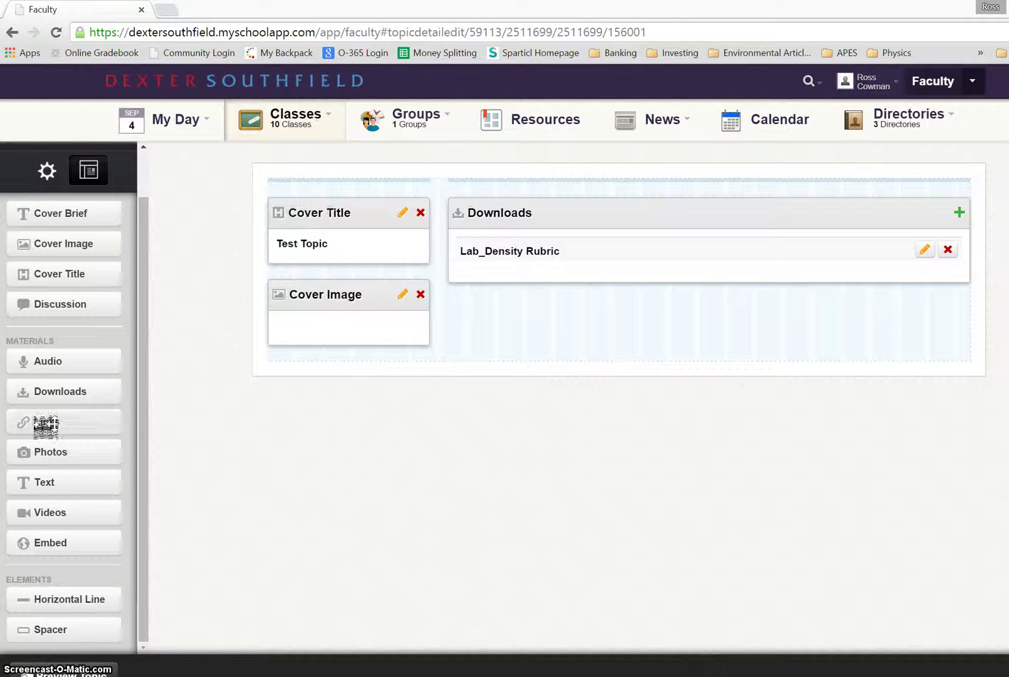
- Start a link titled "Cool Website on _____" in the wide column below Downloads, and dismiss the form without saving
drag(46, 426, 557, 309)
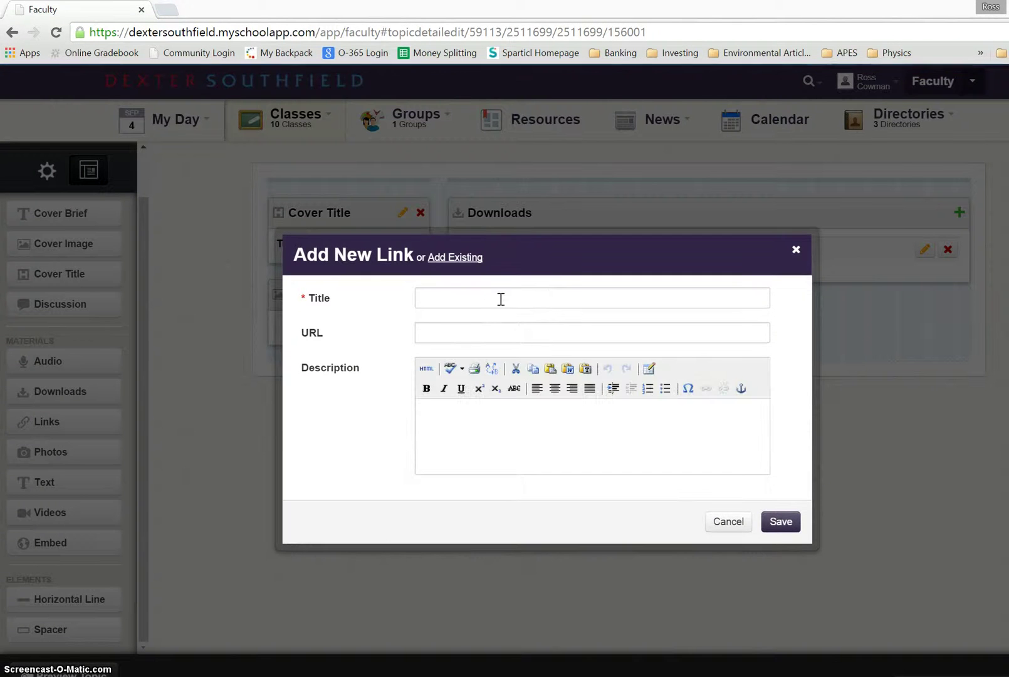
click(489, 301)
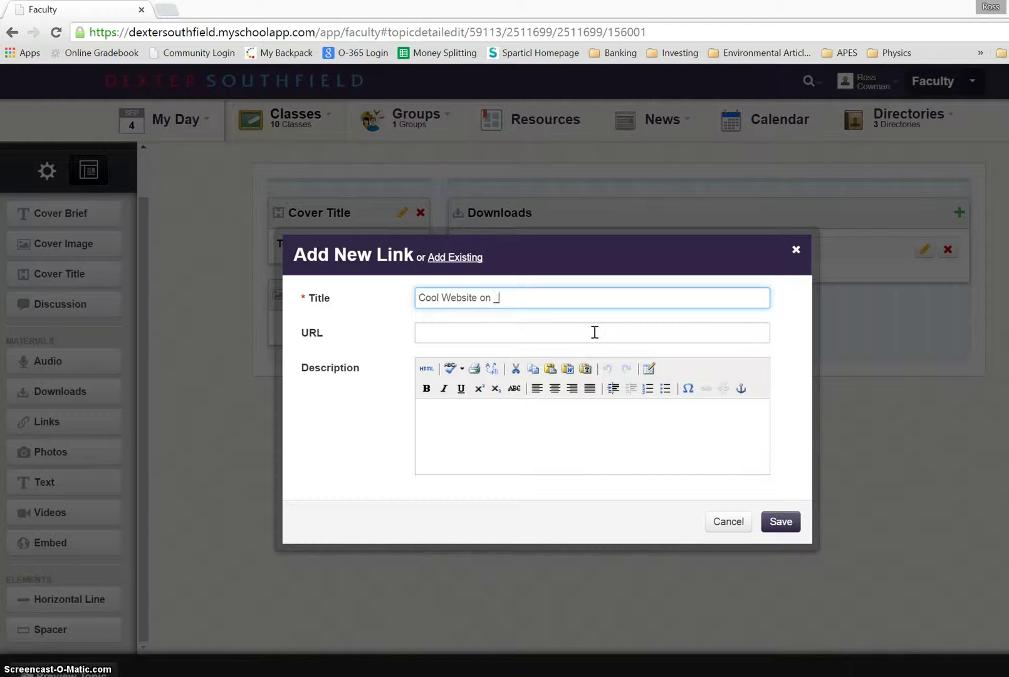
click(510, 333)
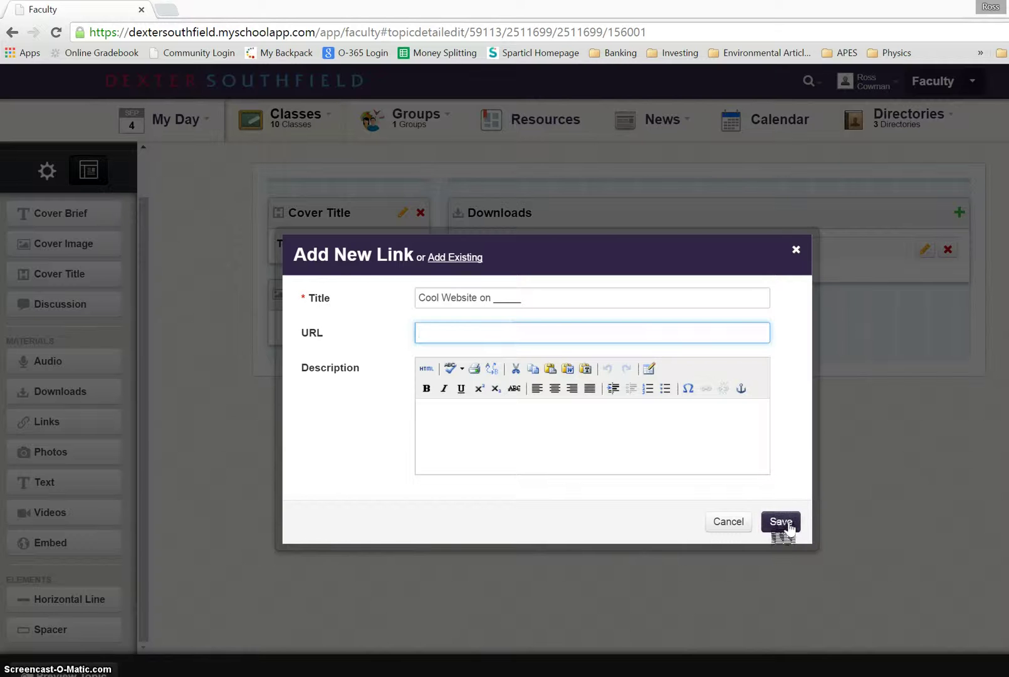
click(797, 250)
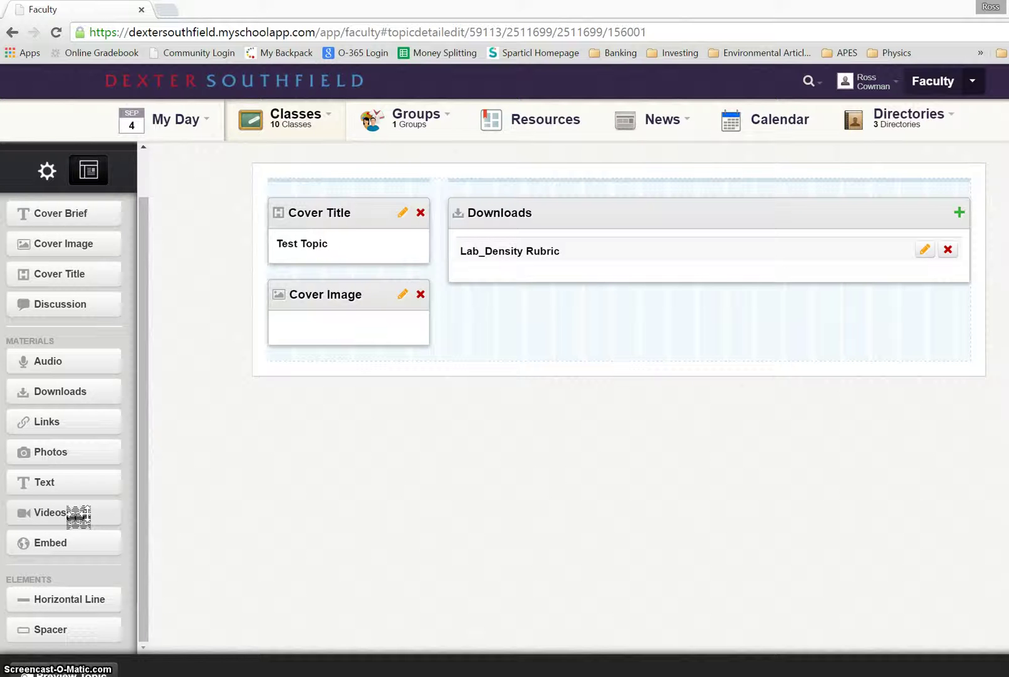
- Start a video album titled "Physics Videos" in the wide column, browse the computer for video files, and dismiss everything without saving
drag(78, 516, 574, 301)
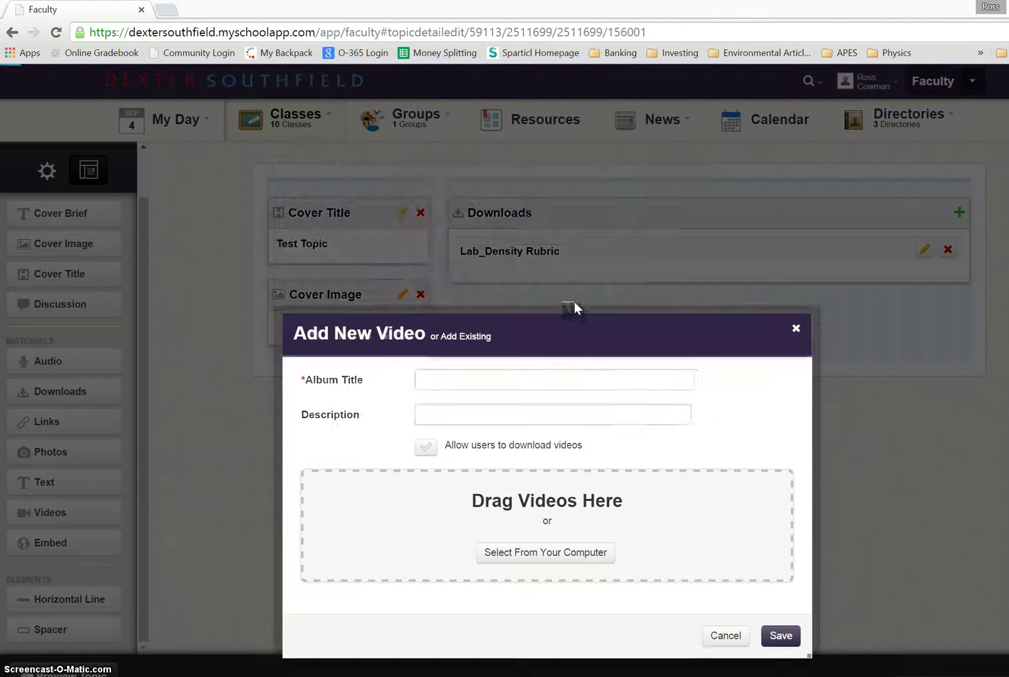
click(497, 237)
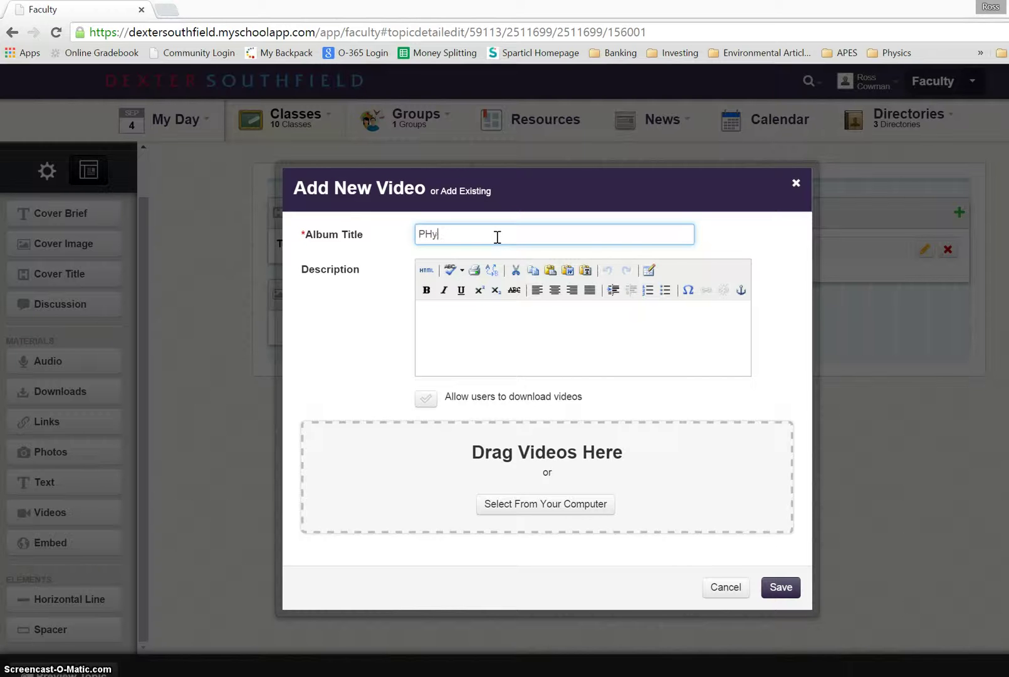
text(Physics Videos)
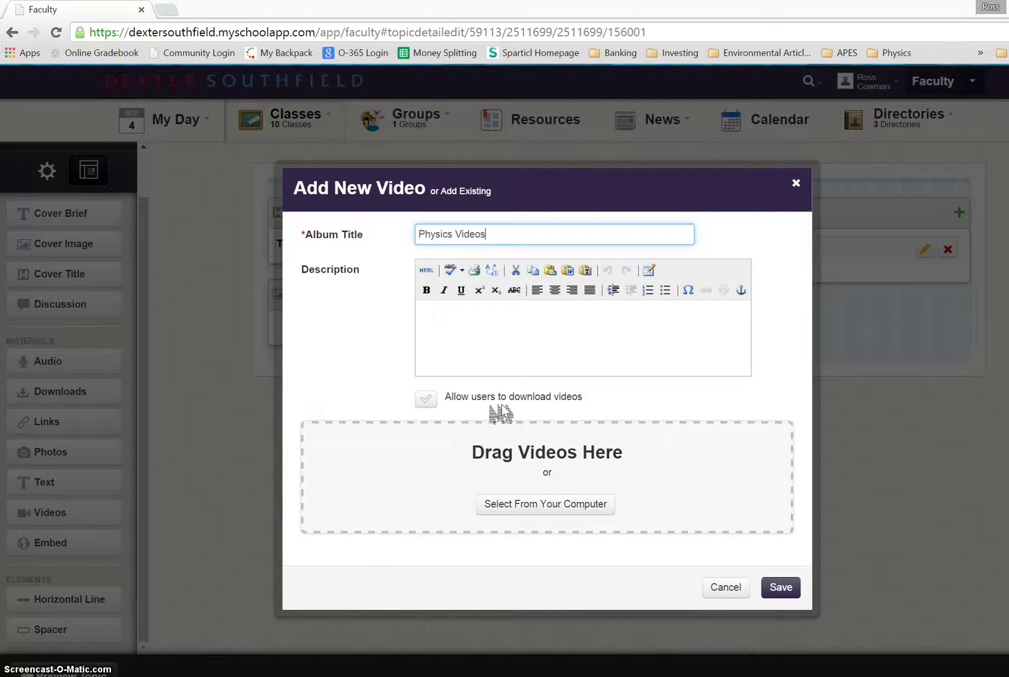
click(536, 509)
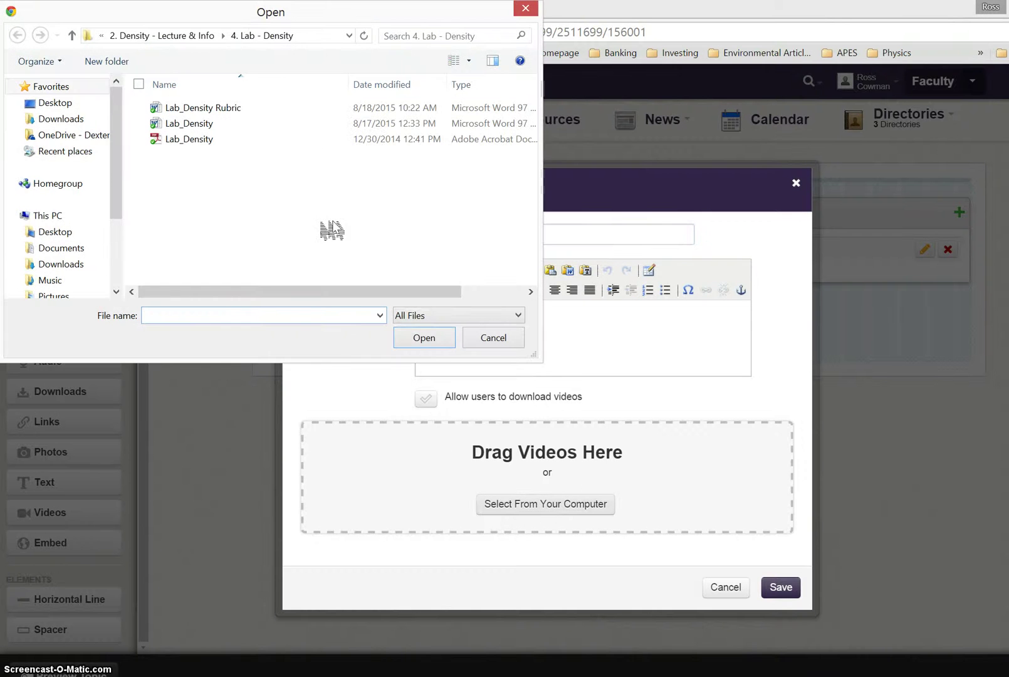
mouse_move(118, 164)
mouse_down()
mouse_move(119, 241)
mouse_move(119, 177)
mouse_up()
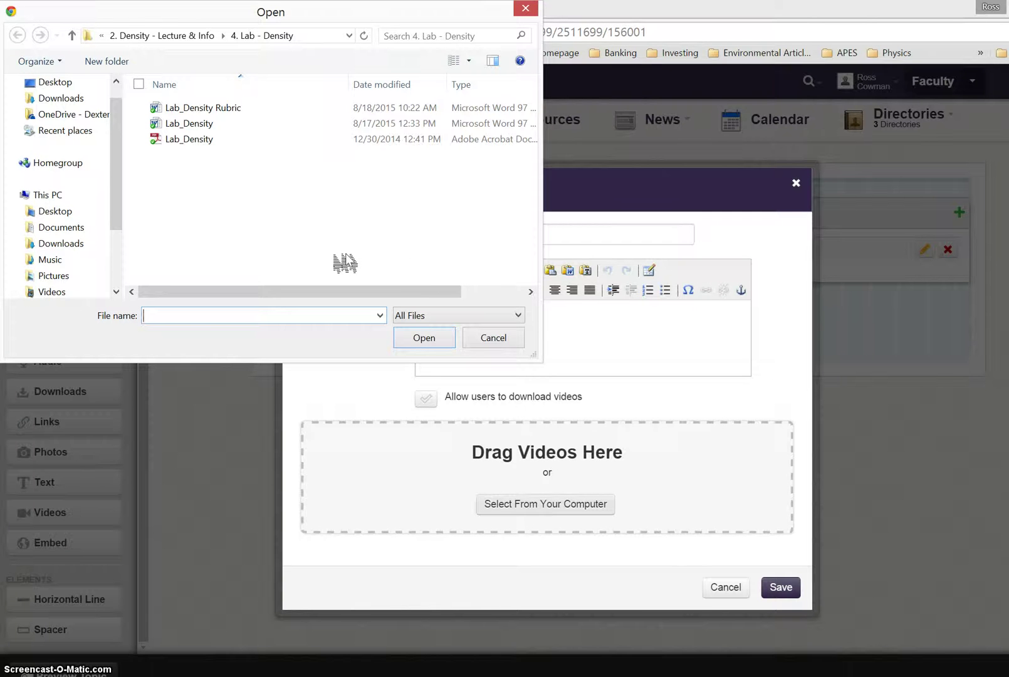
click(500, 342)
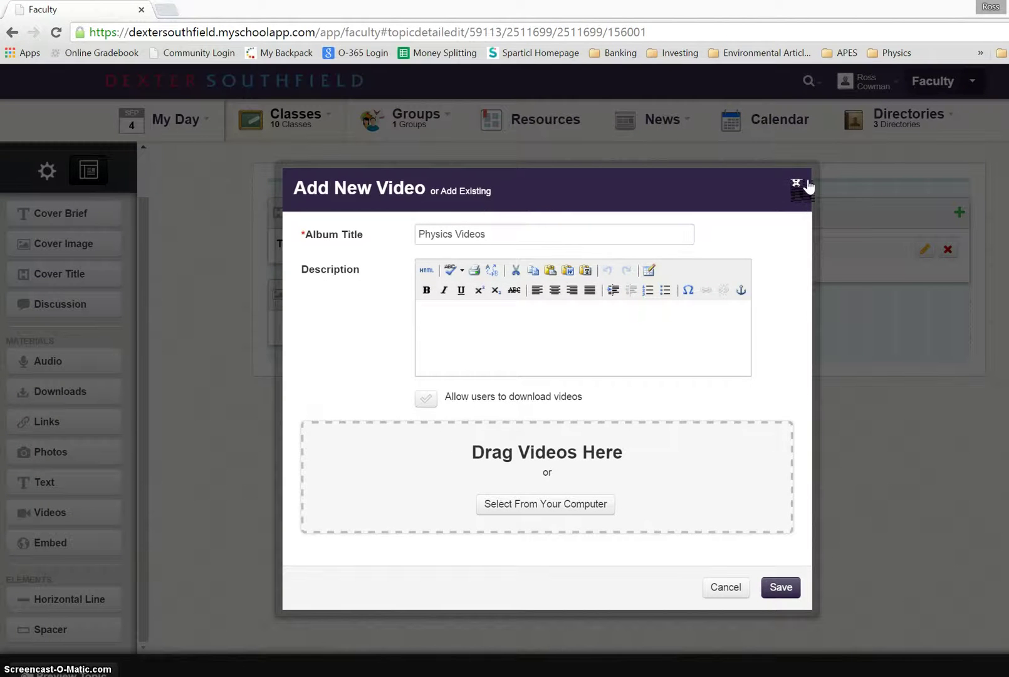
click(807, 183)
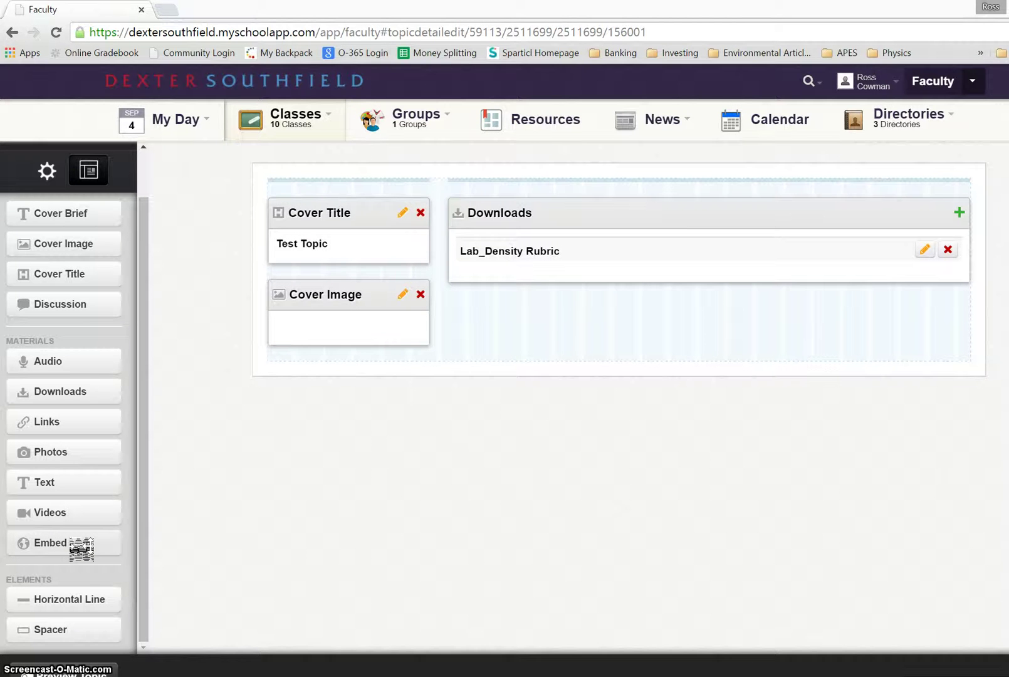
- Add an Embed block below the Downloads block with the caption "Cool Physics Video on Force"
drag(81, 548, 590, 316)
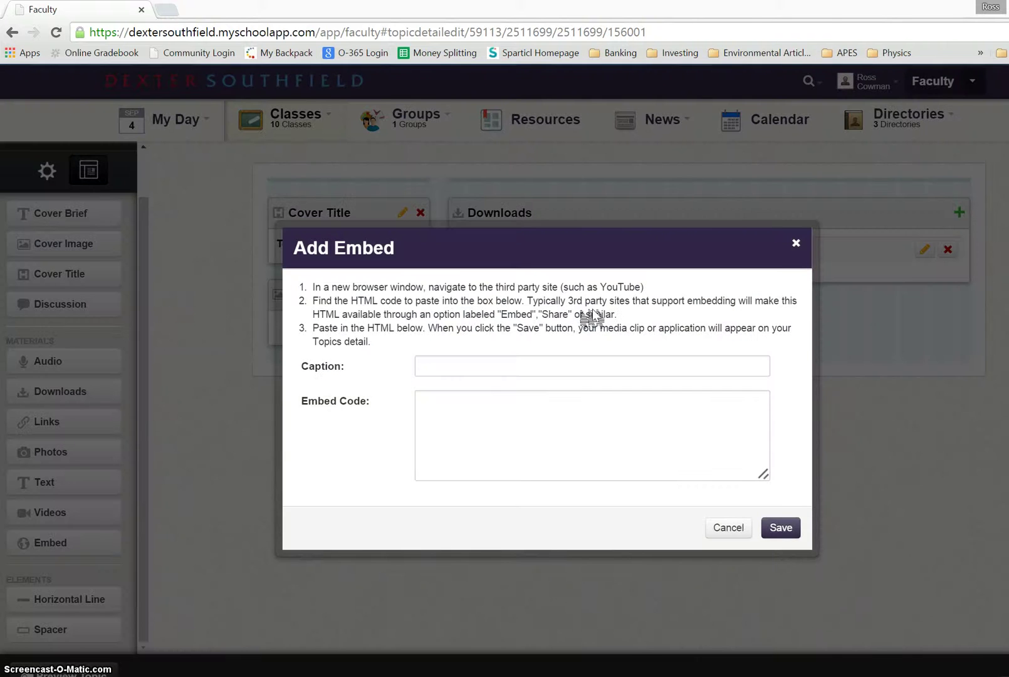
click(526, 365)
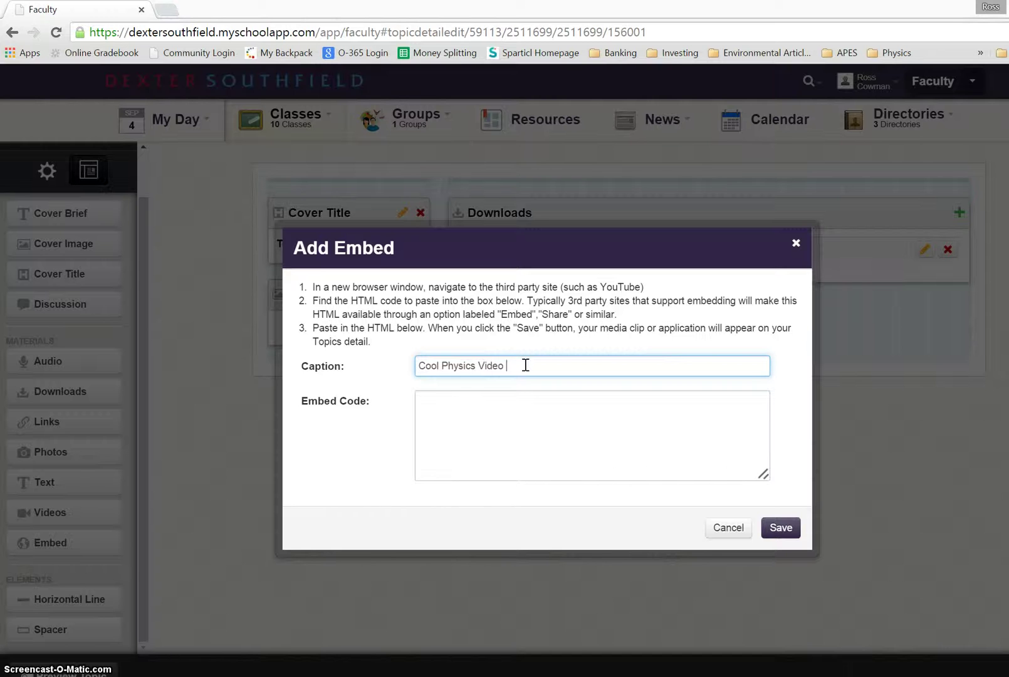
text(Cool Physics Video oon)
key(BackSpace)
key(BackSpace)
click(529, 418)
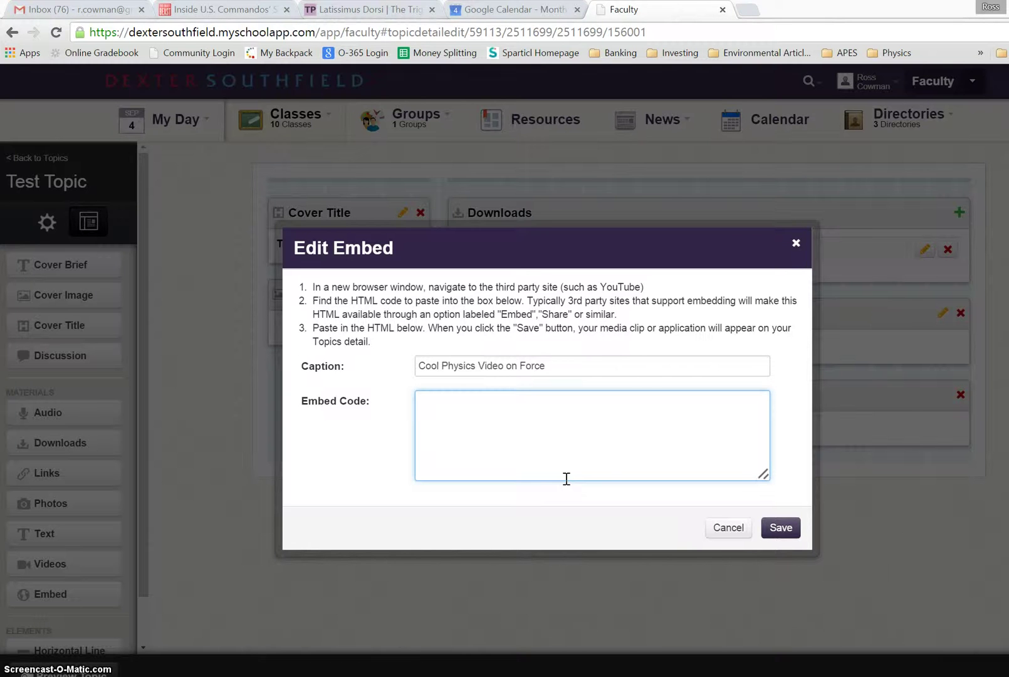
- Copy the embed code of the "What is Force" video on YouTube into the Embed block's code and save the block
key(alt+Tab)
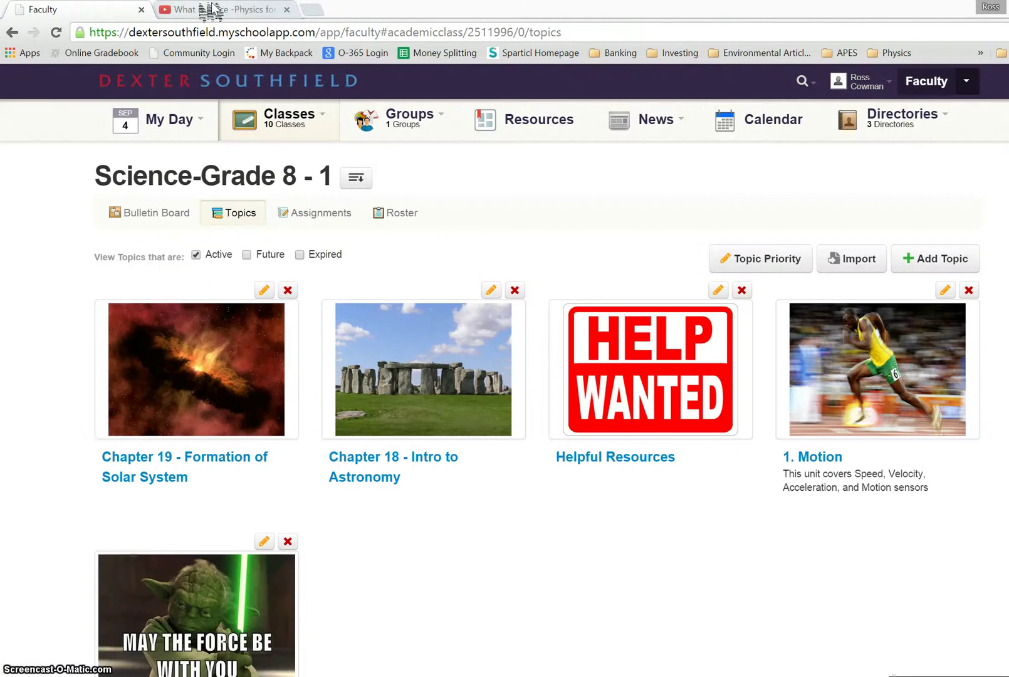
click(211, 10)
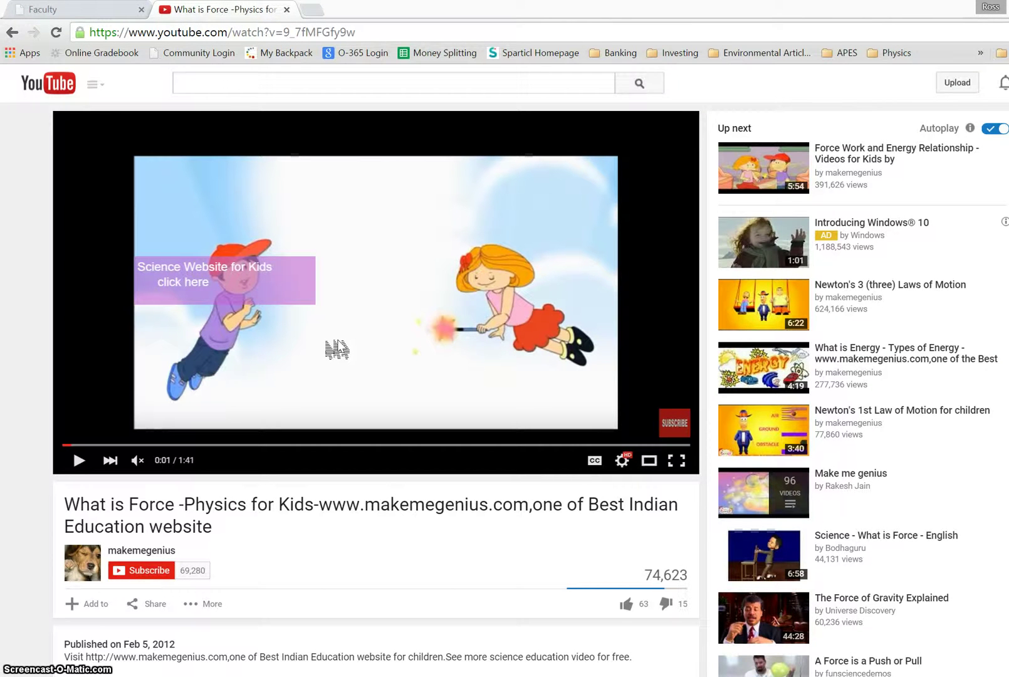
right_click(326, 341)
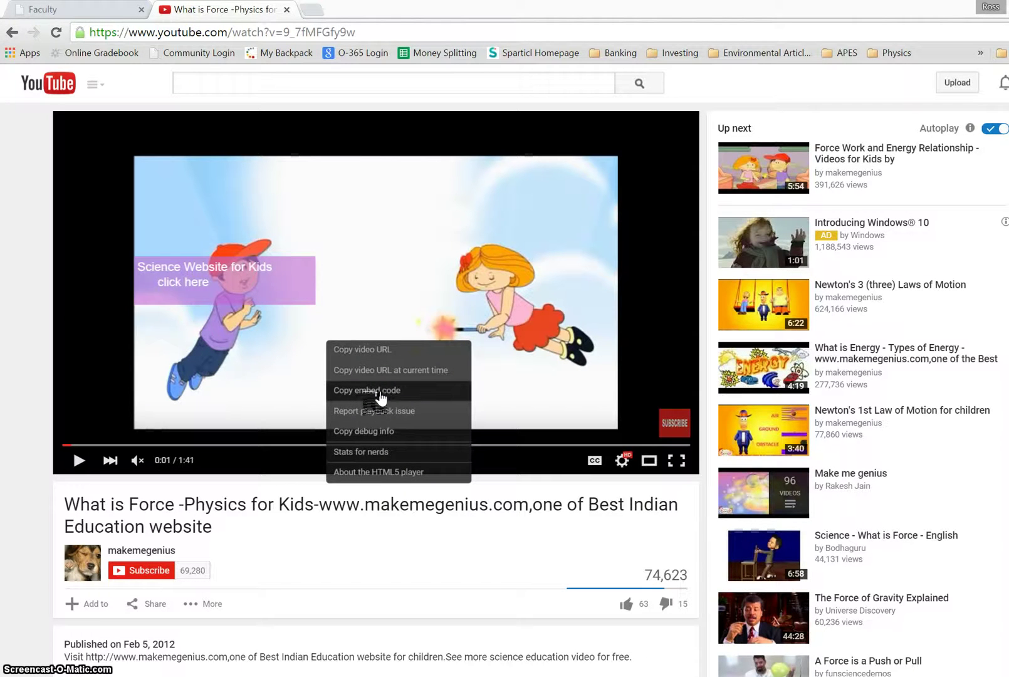
click(380, 392)
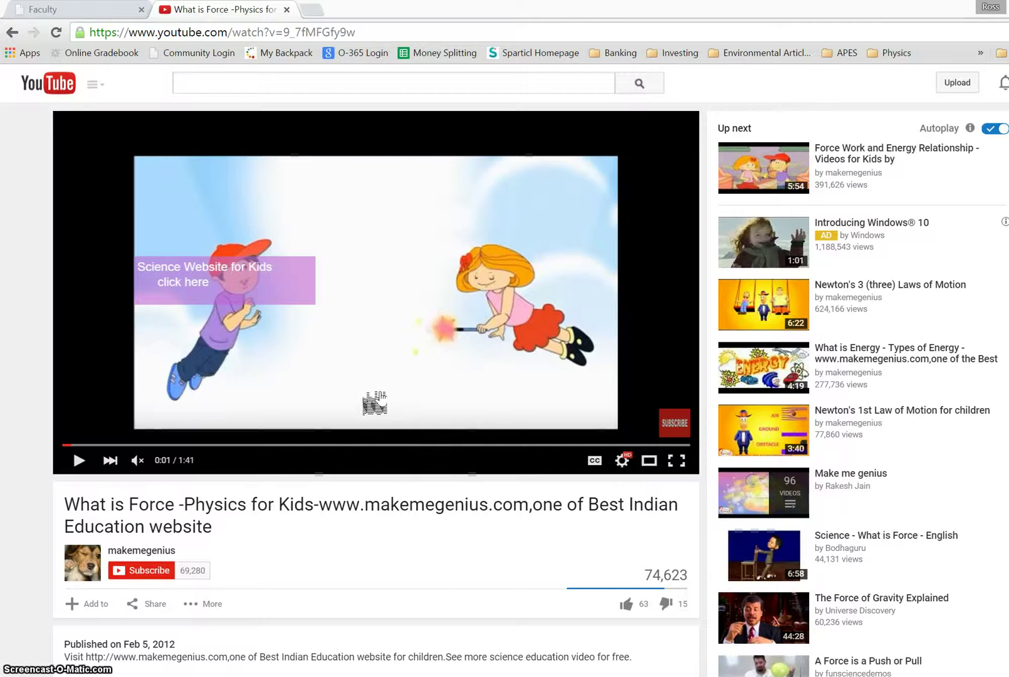
key(alt+Tab)
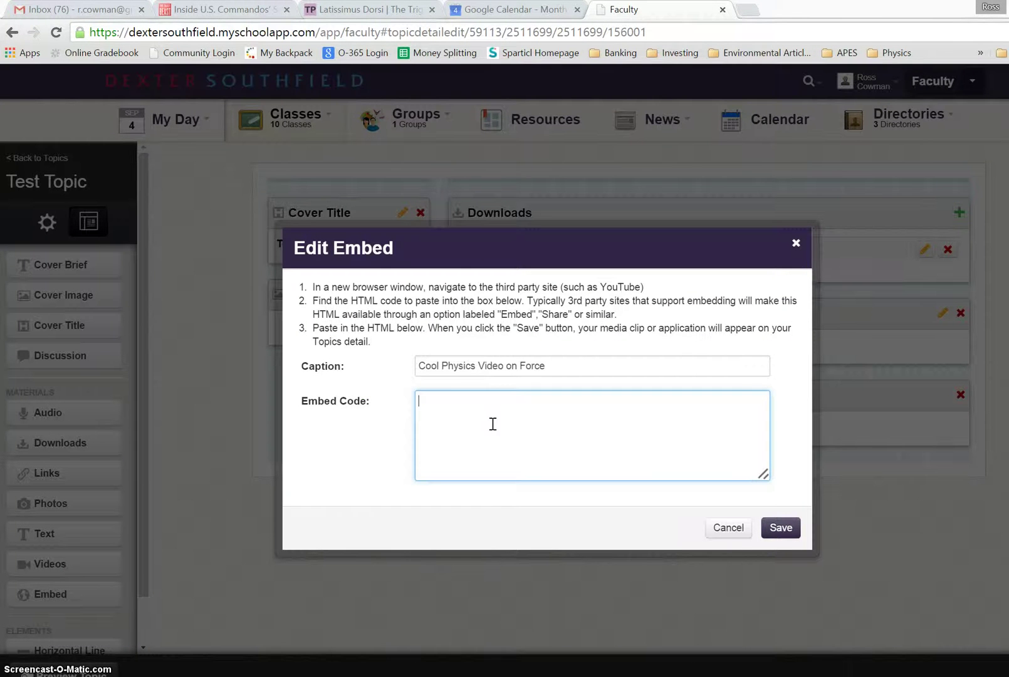
text(<iframe width="854" height="480" src="https://www.youtube.com/embed/9_7fMFGfy9w" frameborder="0" allowfullscreen></iframe>)
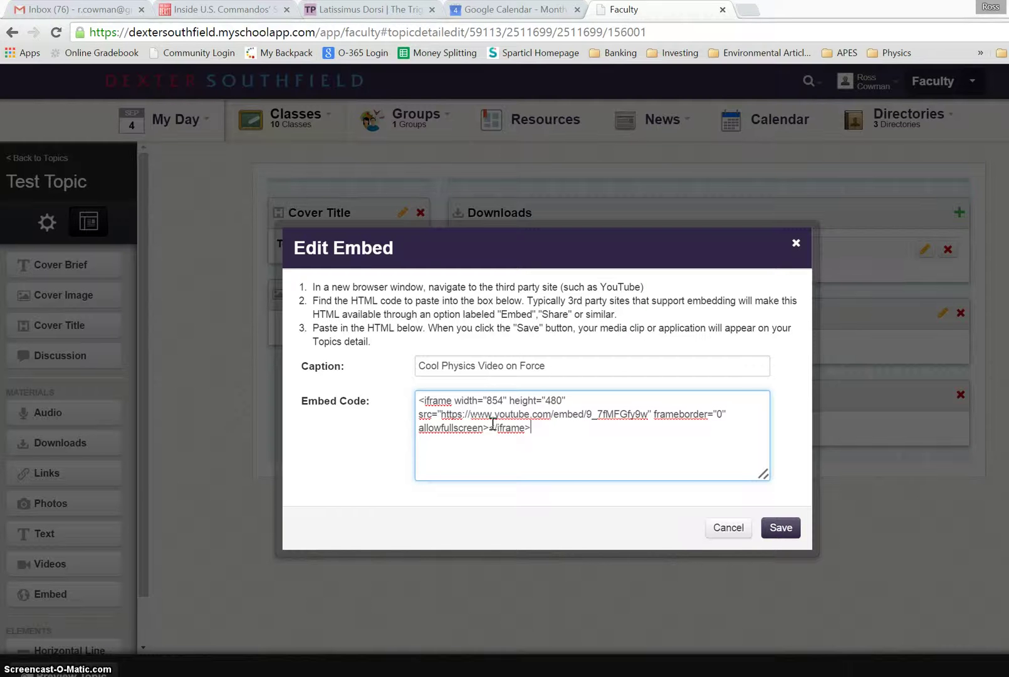
click(781, 527)
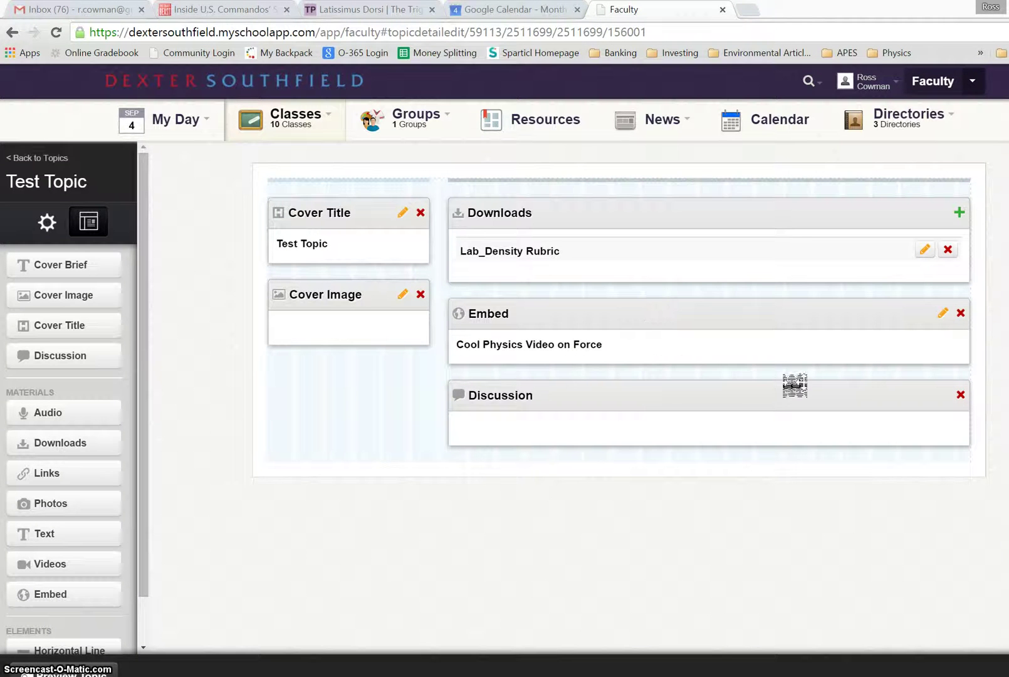
- Preview Test Topic and look over its download link, embedded video and discussion area
click(90, 668)
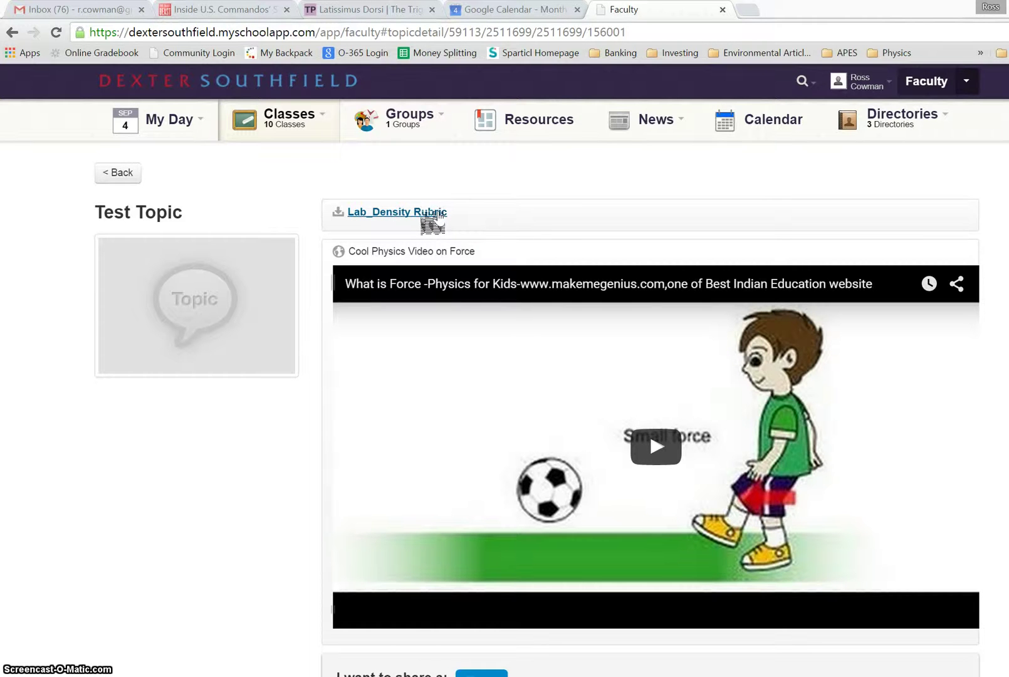
scroll(564, 226, down, 1)
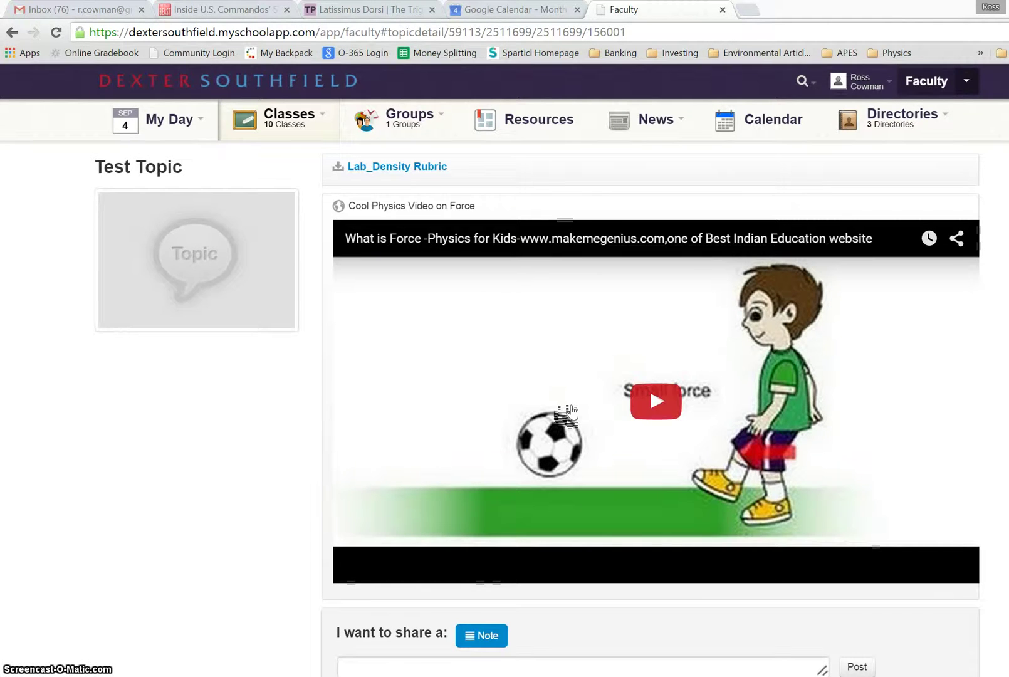
scroll(567, 415, down, 3)
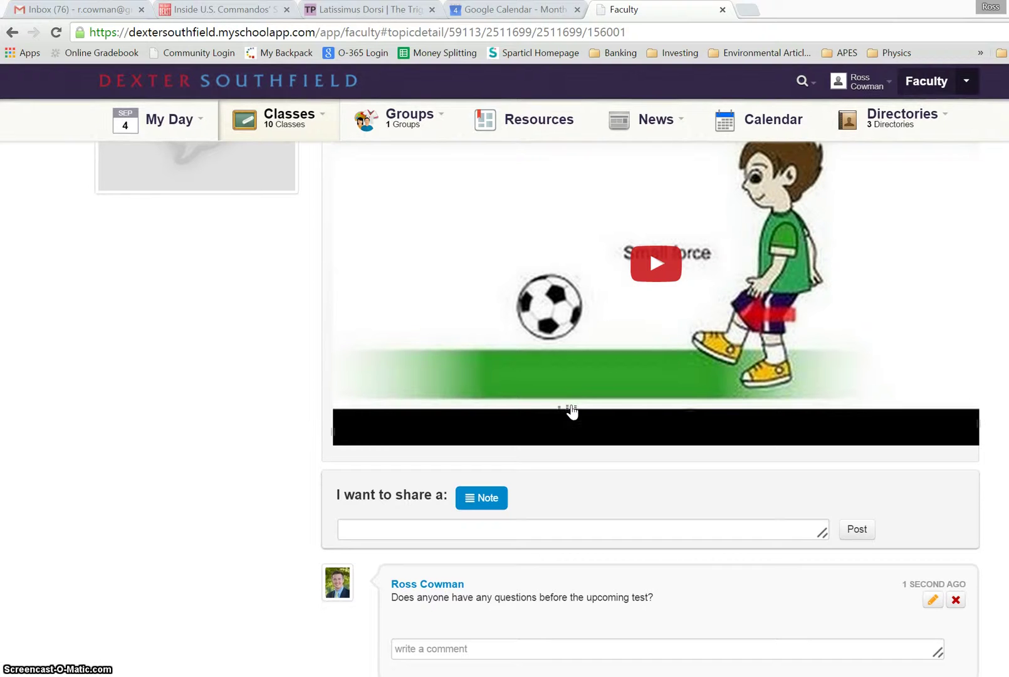
scroll(572, 411, down, 3)
scroll(572, 405, up, 7)
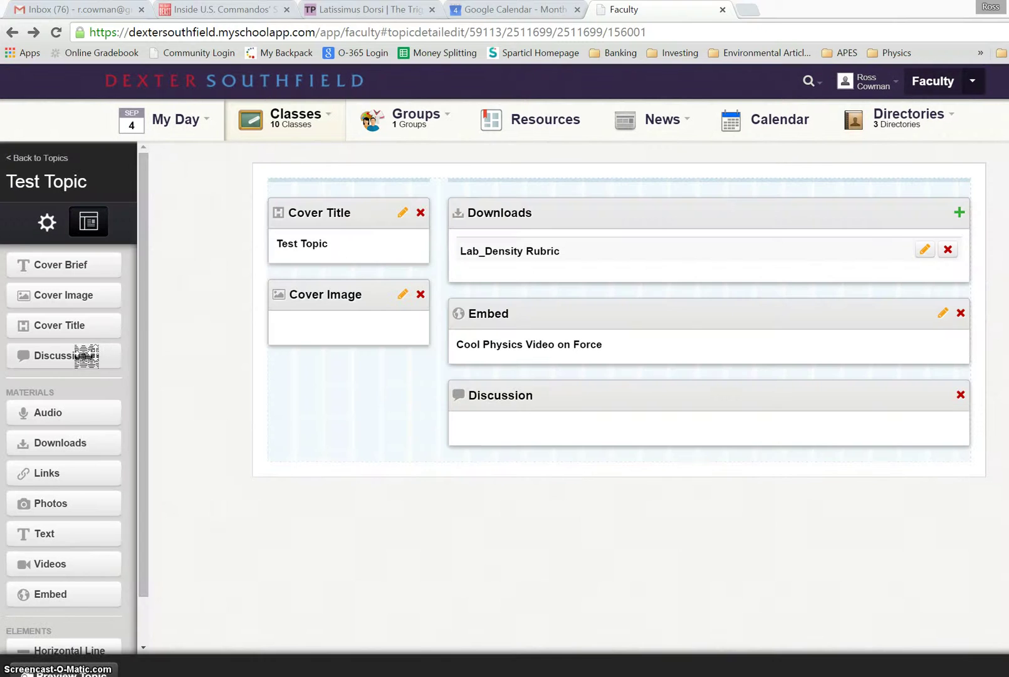
- Preview the topic again from the layout editor and examine the discussion posts below the video
drag(86, 356, 66, 361)
click(94, 672)
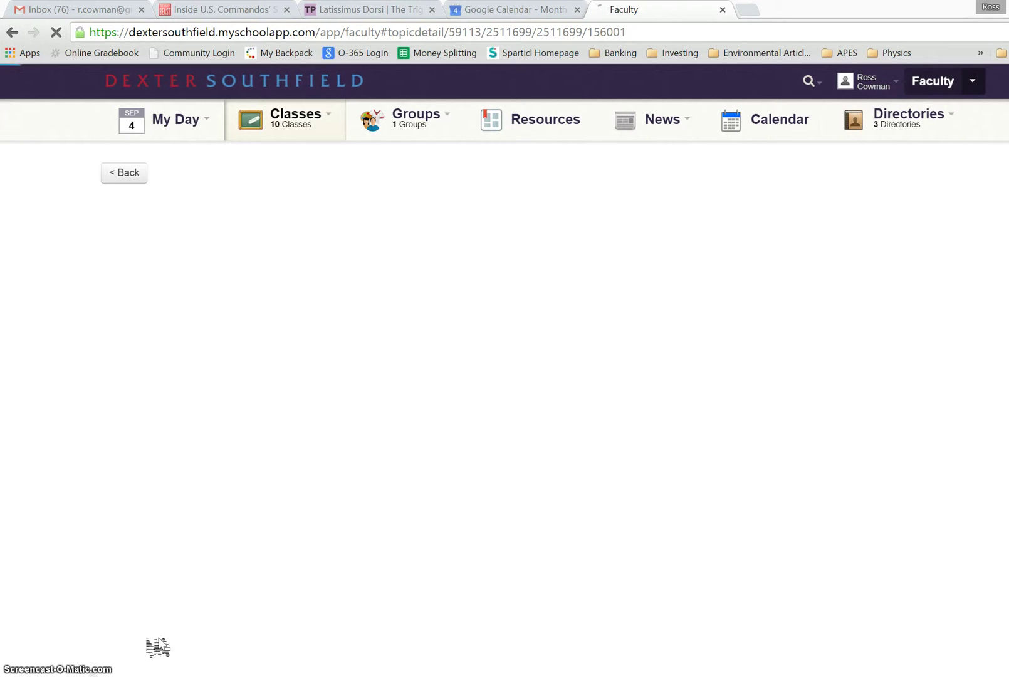
scroll(259, 598, down, 3)
scroll(260, 599, down, 3)
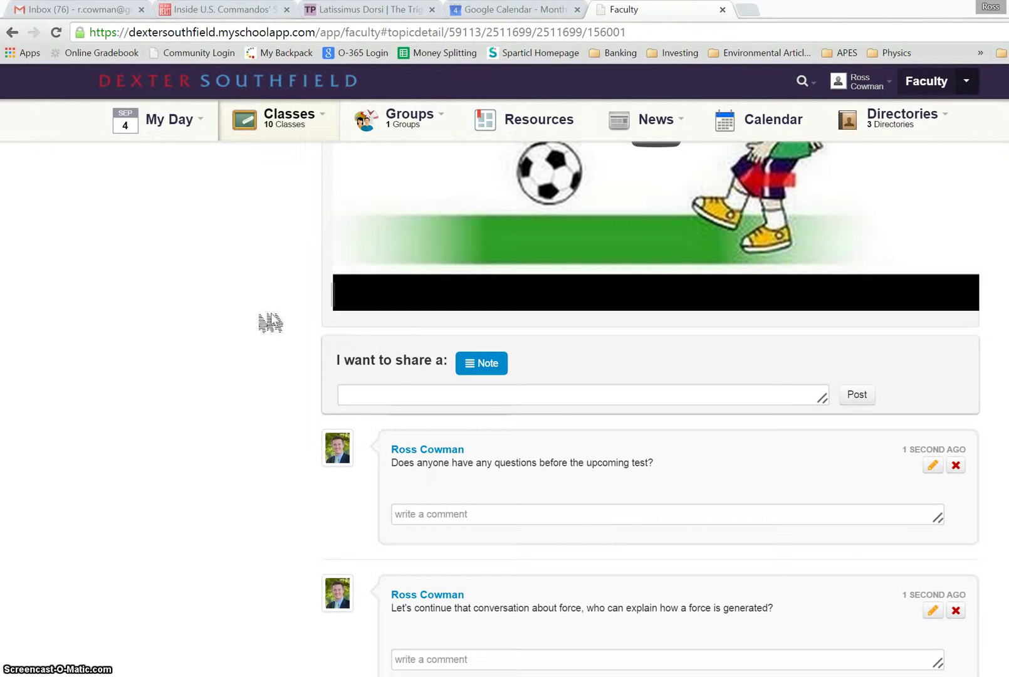
- Open the first Science-Grade 8 - 1 class and view its assignments
mouse_move(309, 133)
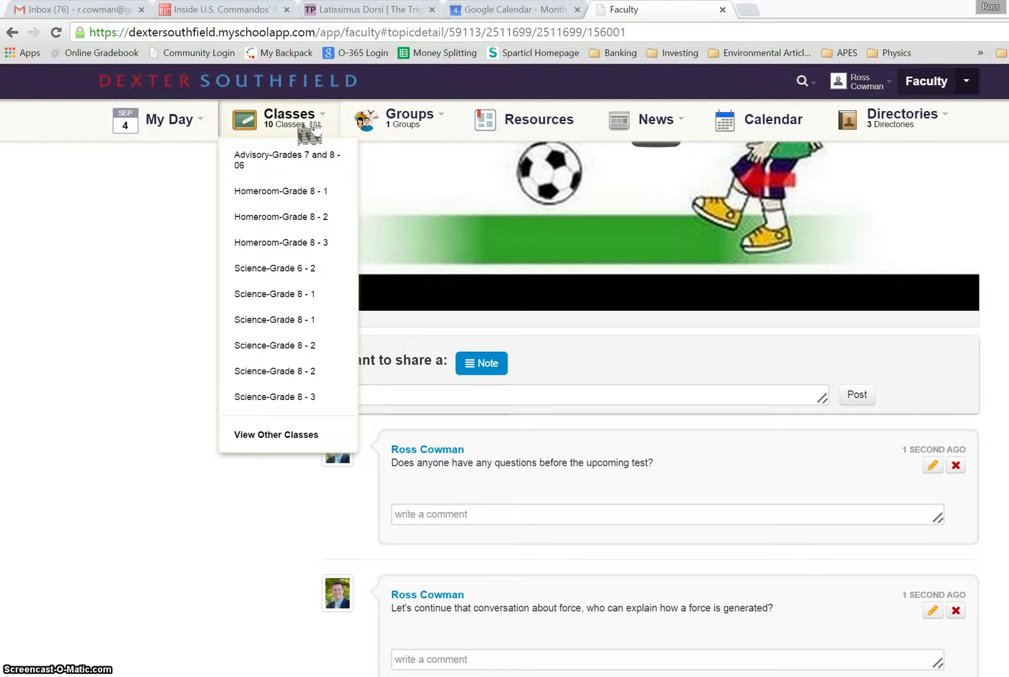
click(300, 301)
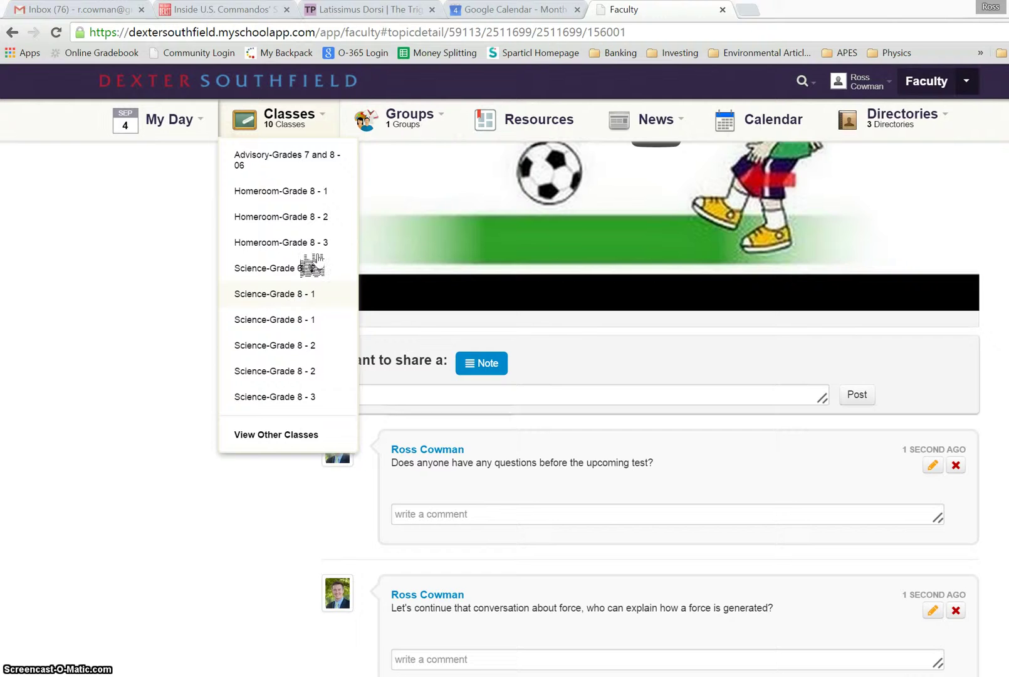
click(342, 220)
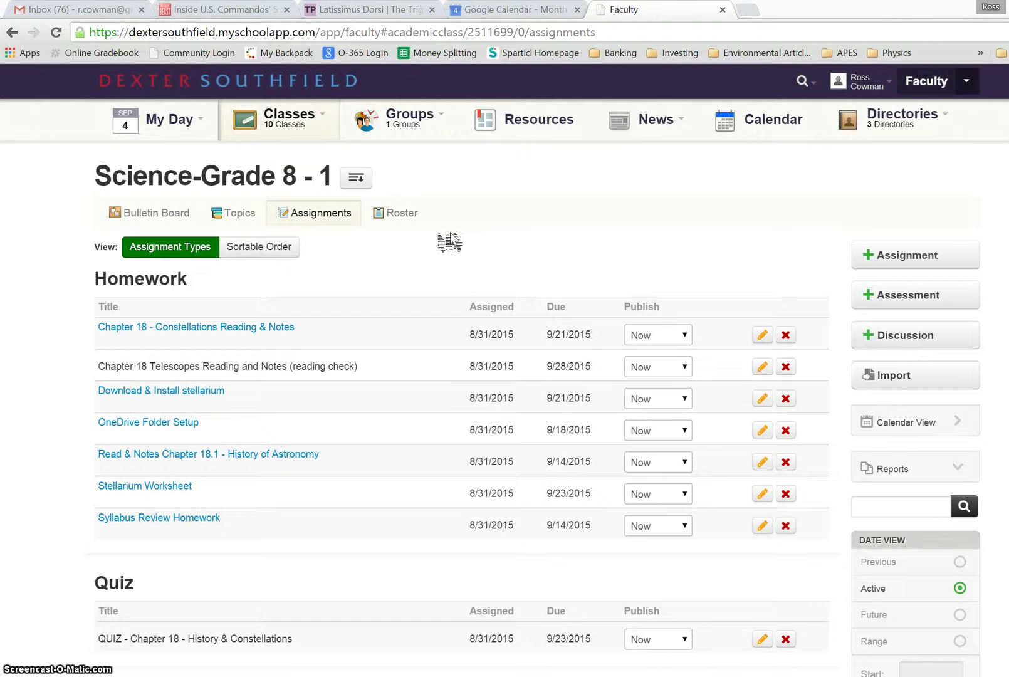
- Show the class's topics, open Test Topic to view its page, and return to the topics list
click(232, 216)
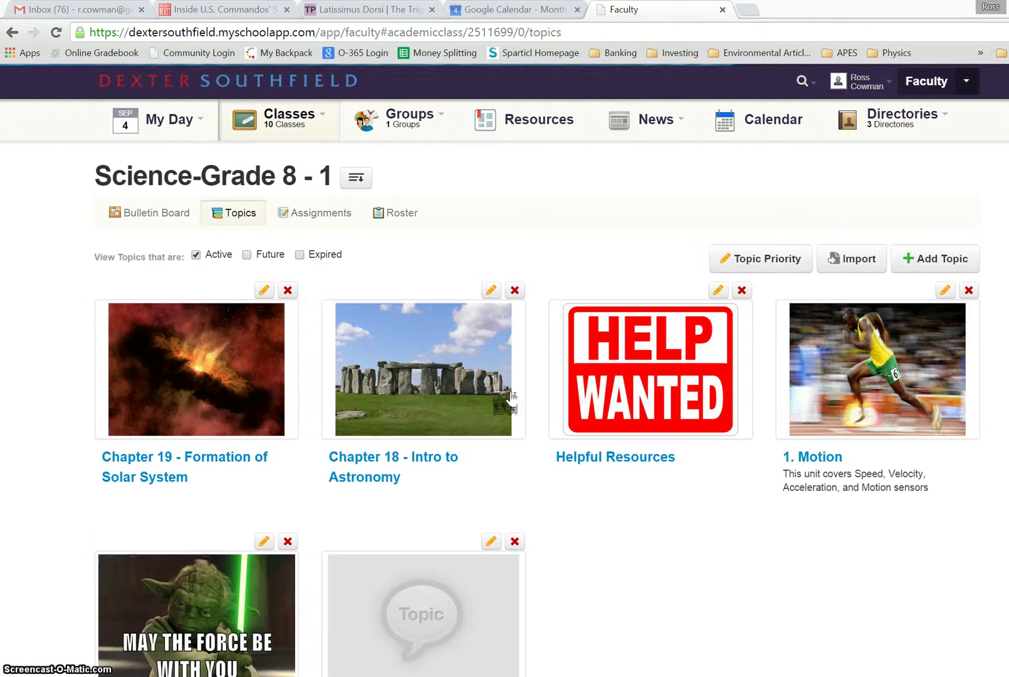
scroll(613, 595, down, 2)
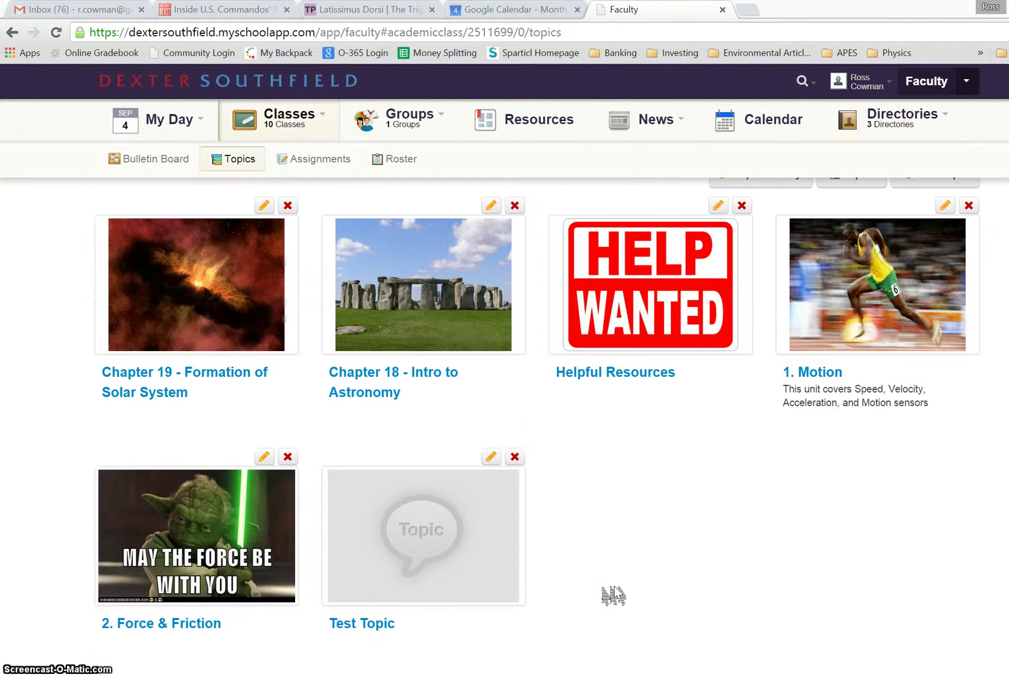
click(378, 624)
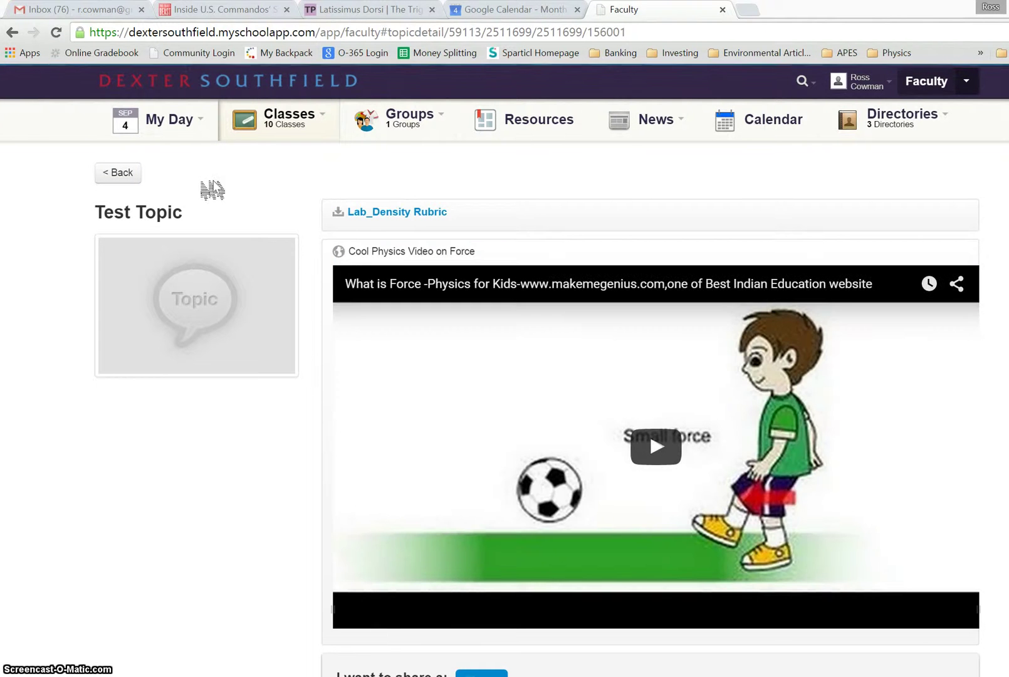
click(118, 174)
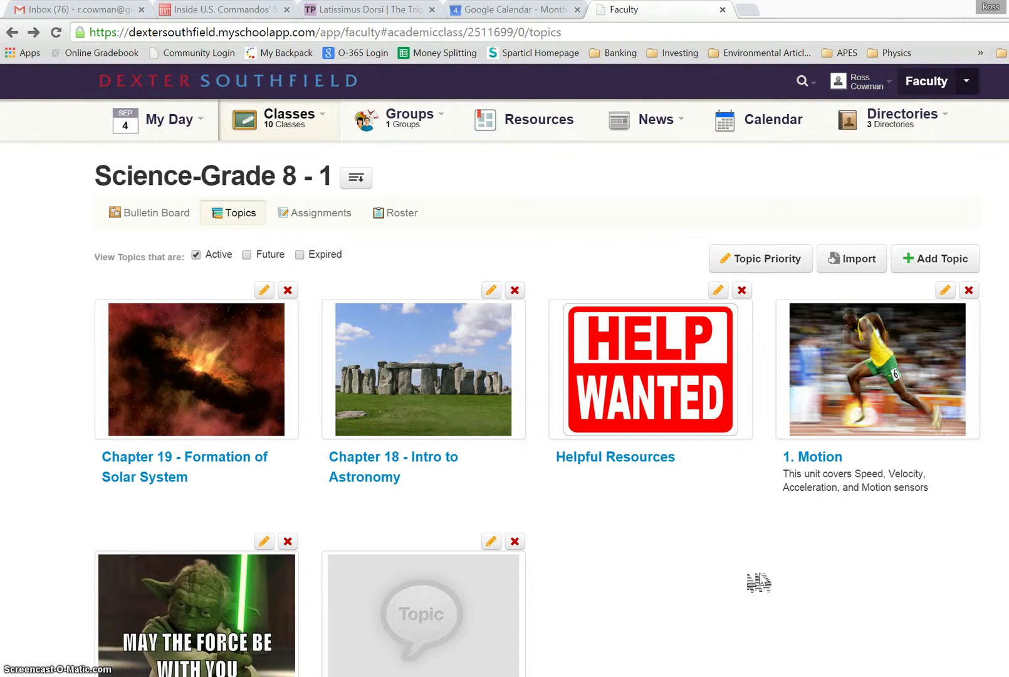
- Examine the topics available for import from the 2014 - 2015 school year and leave the import without bringing any in
click(867, 267)
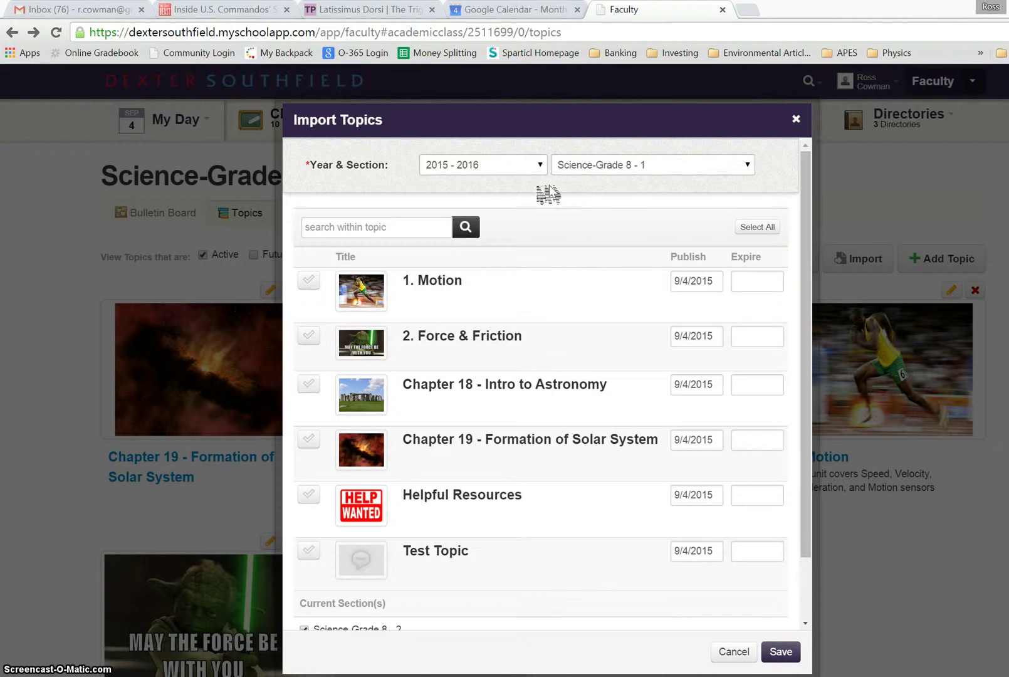
click(540, 164)
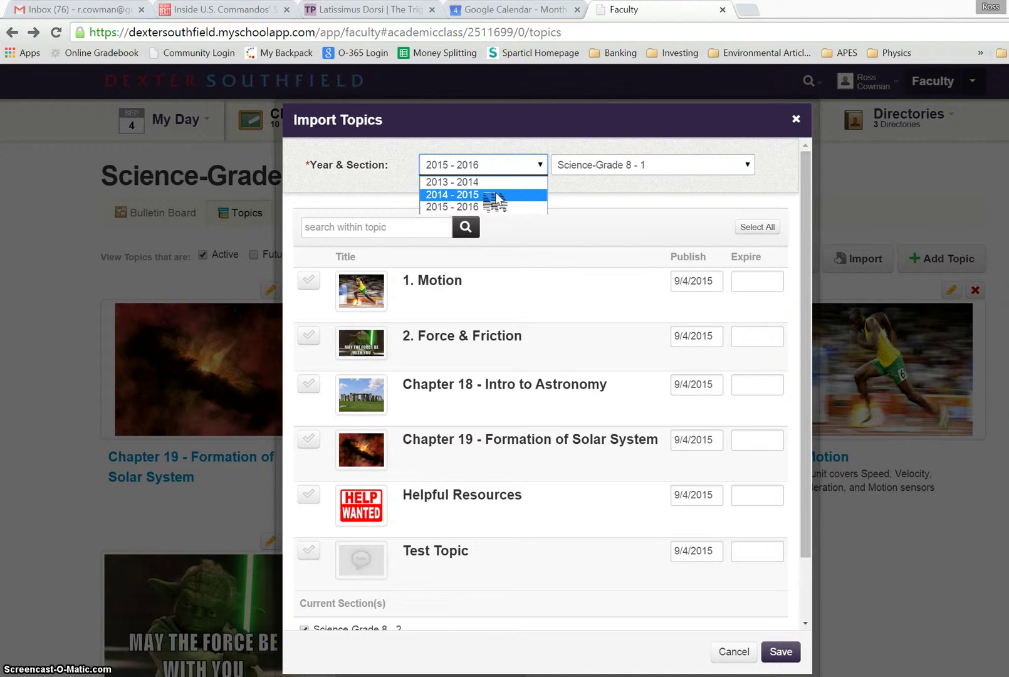
click(496, 195)
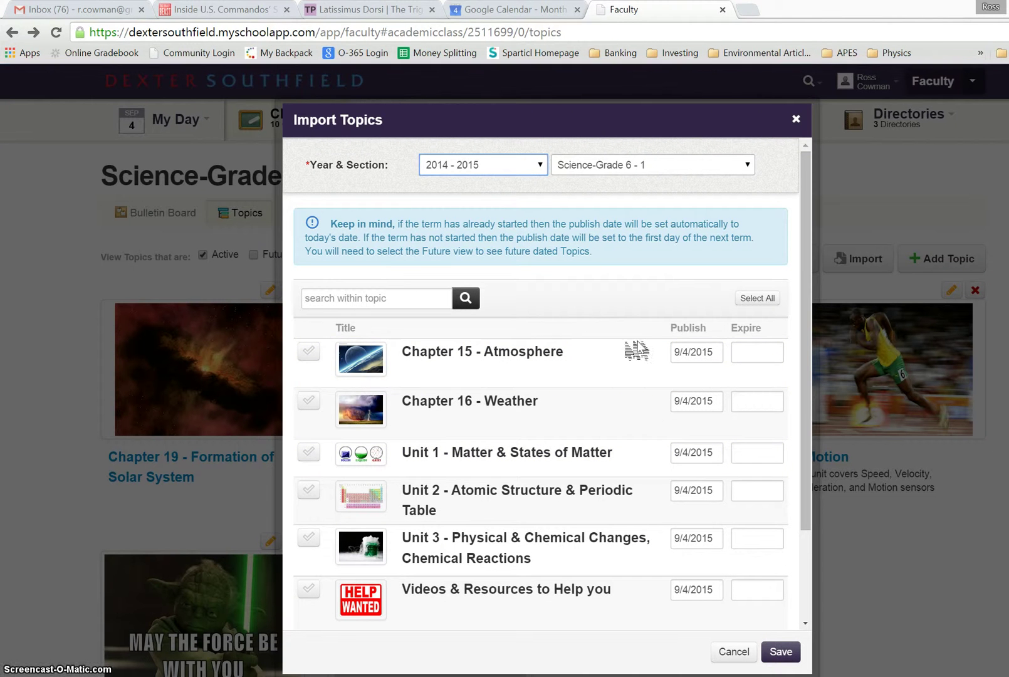
click(737, 652)
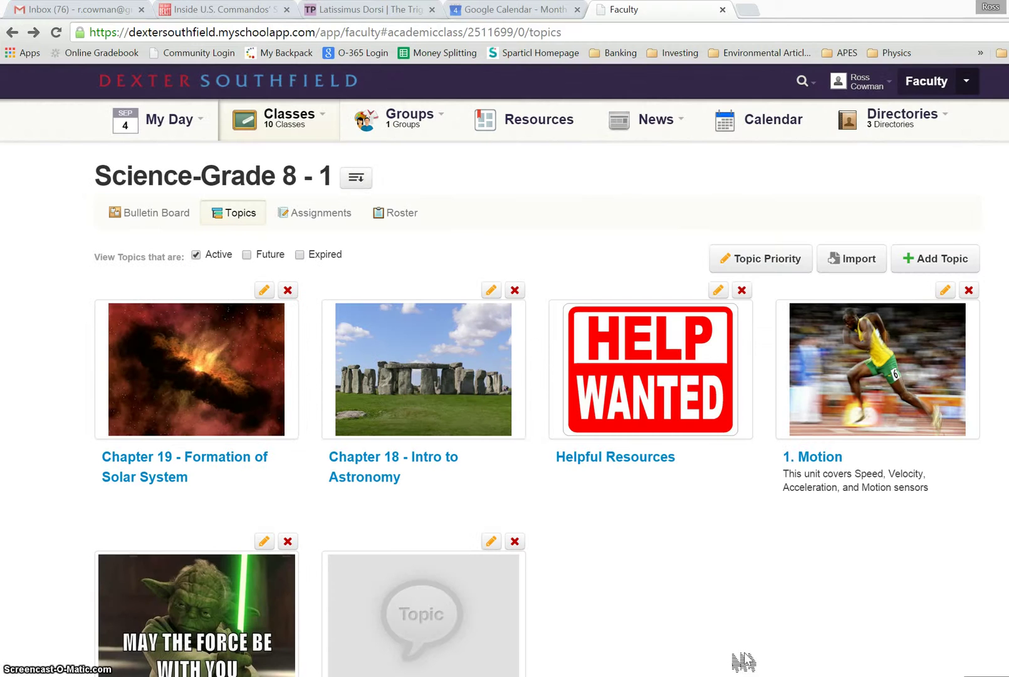